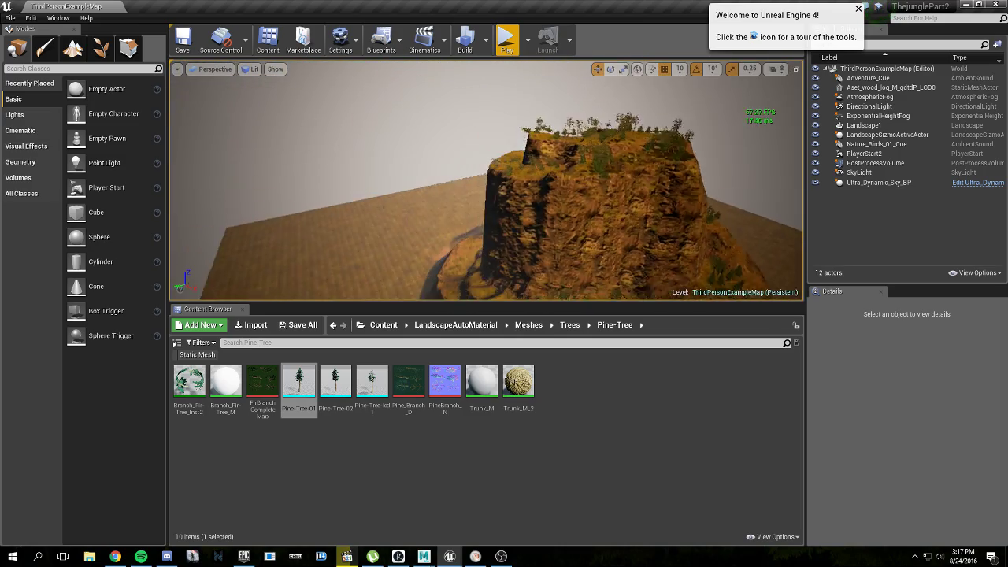
Browse to the LandscapeAutoMaterial Meshes Grass folder and open the Grass_01 and Grass_02 landscape grass types.
mouse_move(487, 181)
right_mouse_down()
mouse_move(465, 197)
mouse_move(434, 197)
mouse_move(417, 170)
mouse_move(441, 205)
mouse_move(481, 182)
mouse_move(477, 174)
mouse_move(487, 180)
right_mouse_up()
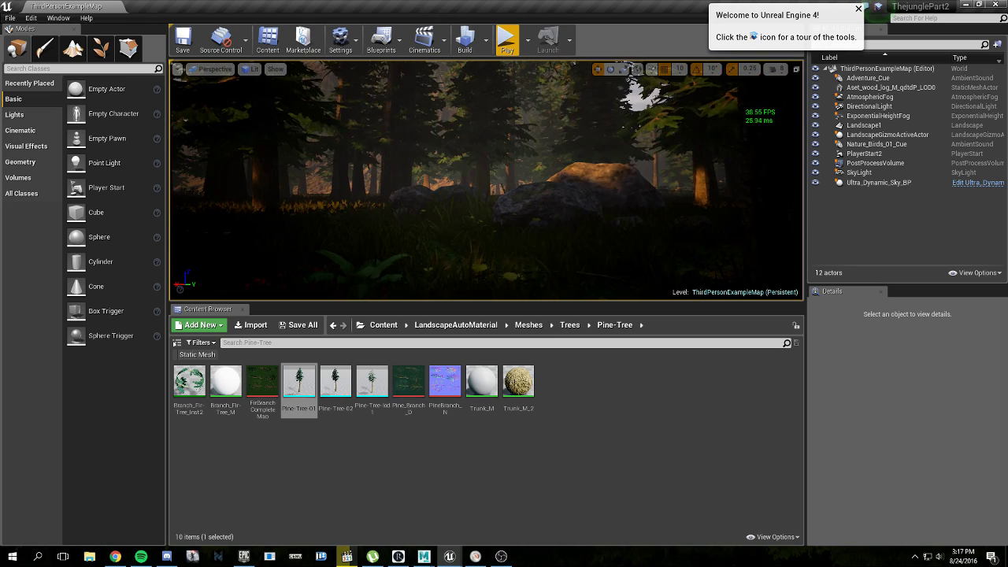
left_click(574, 325)
left_click(529, 326)
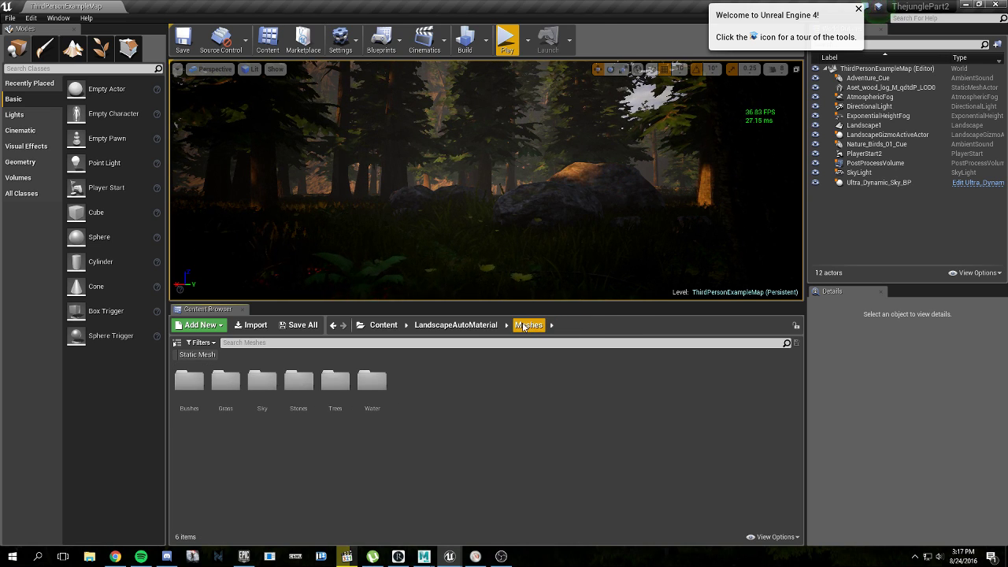
left_click(471, 326)
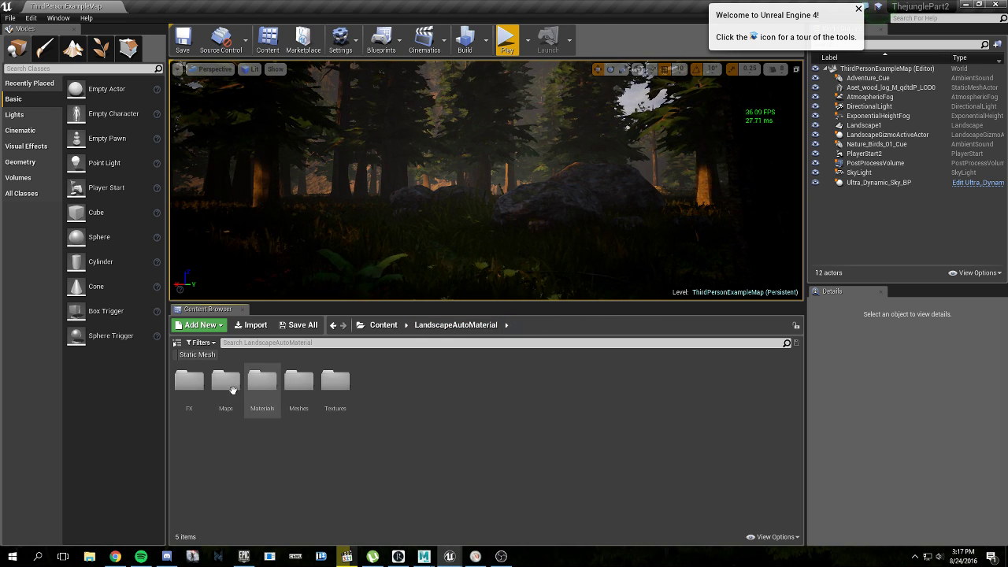
double_click(300, 386)
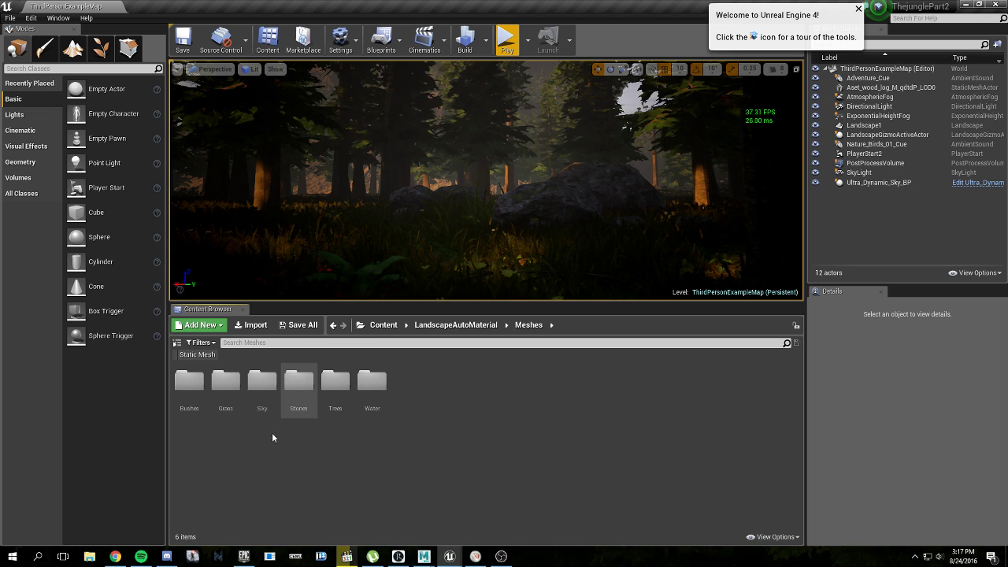
double_click(227, 386)
left_click(371, 382)
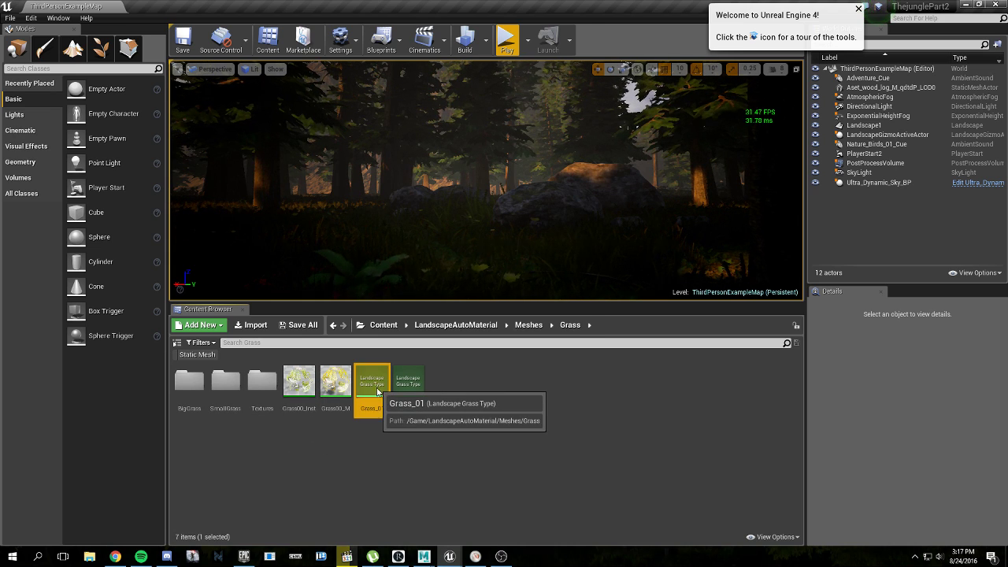
left_click(409, 383)
double_click(409, 382)
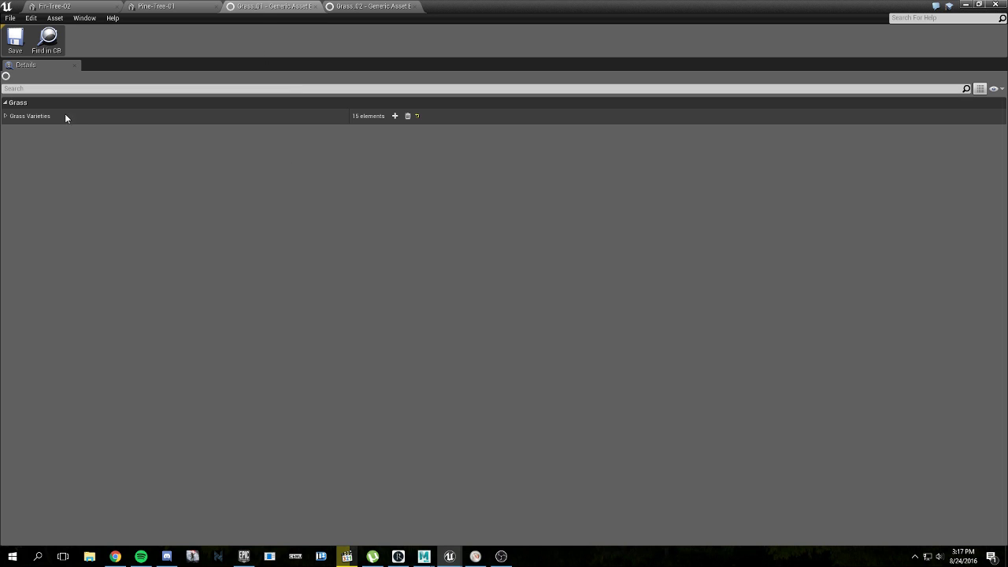
In Grass_01, set the grass density of the Pine-Tree-01 variety to 0.2 and save the asset.
left_click(6, 116)
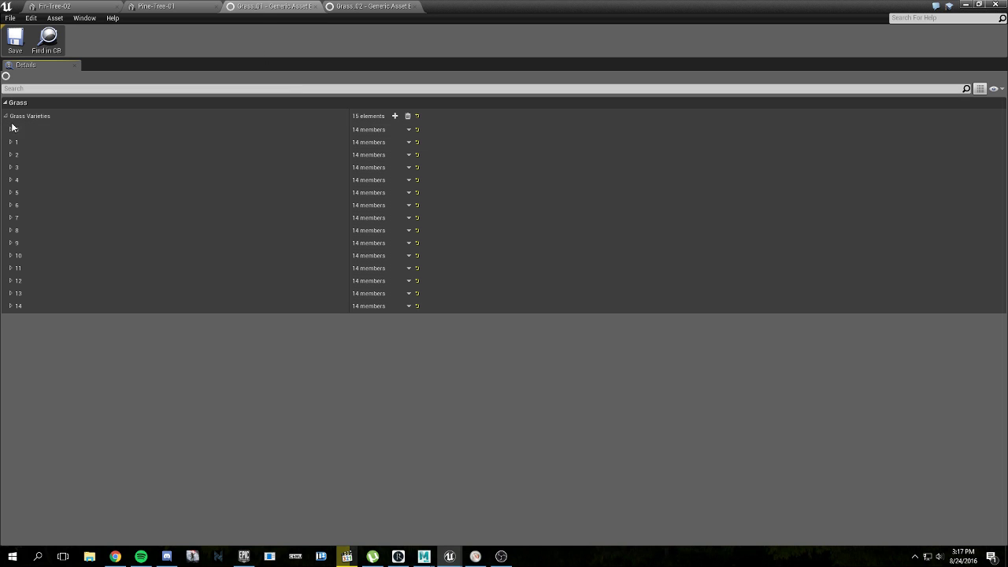
left_click(10, 293)
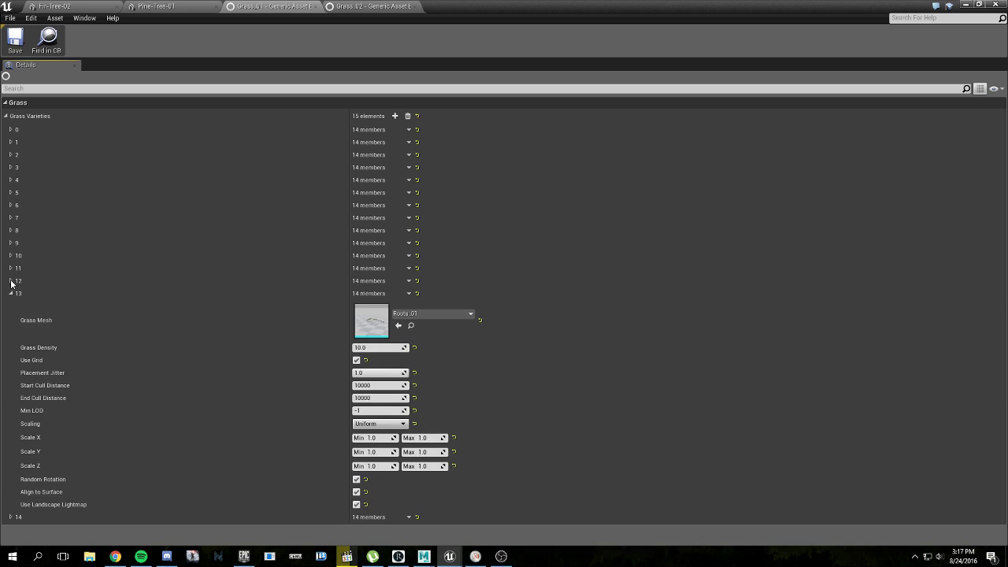
left_click(10, 280)
left_click(10, 267)
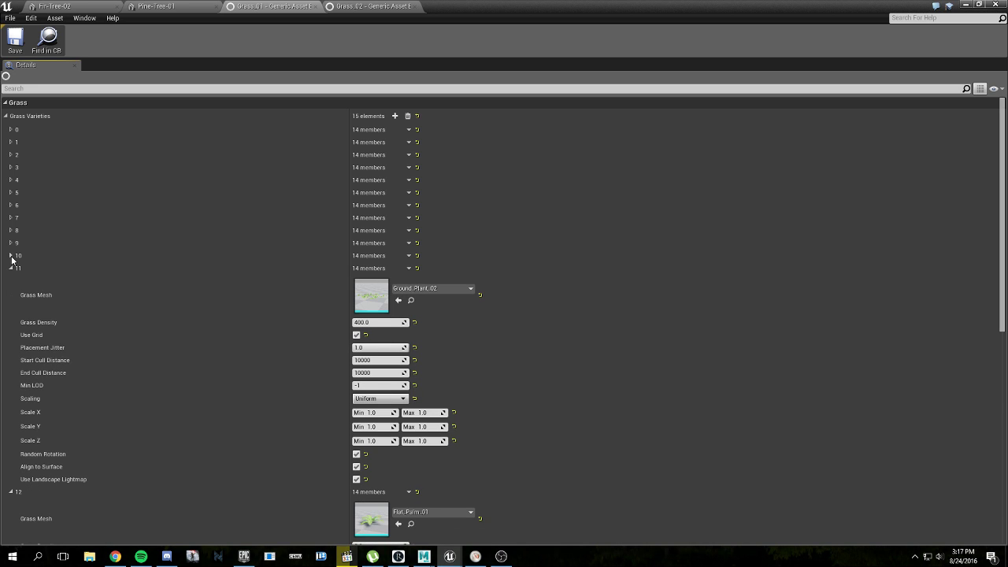
left_click(10, 256)
left_click(11, 231)
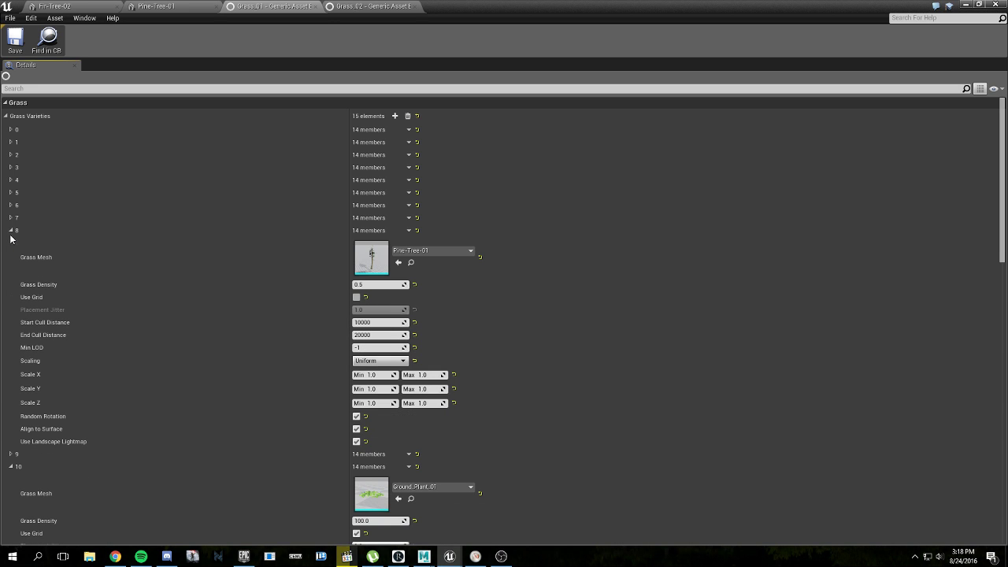
left_click(370, 287)
type("0.2")
key("Return")
left_click(13, 50)
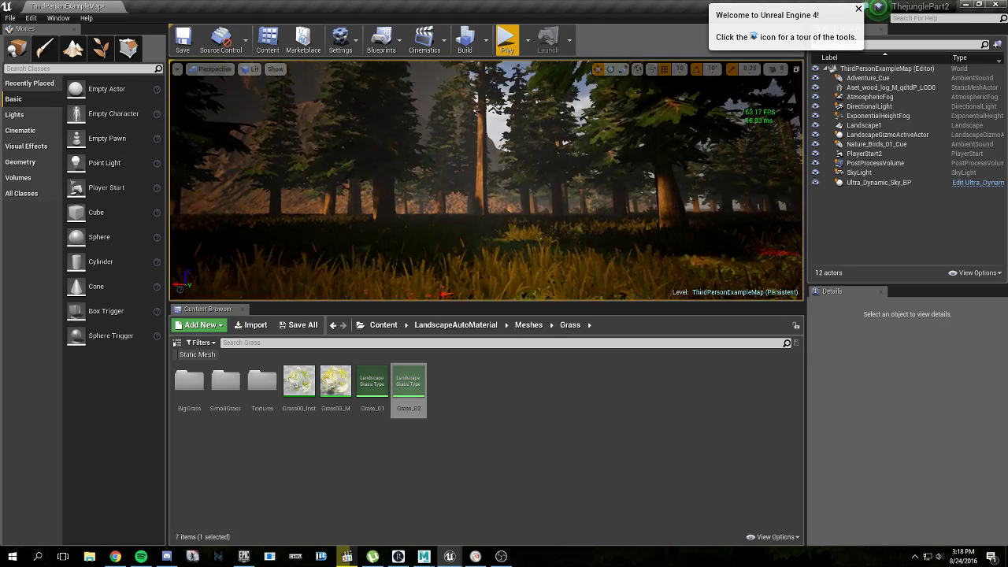
Fly through the level to examine tree density and grass coverage across the landscape and forest.
right_click_drag(486, 180, 797, 181)
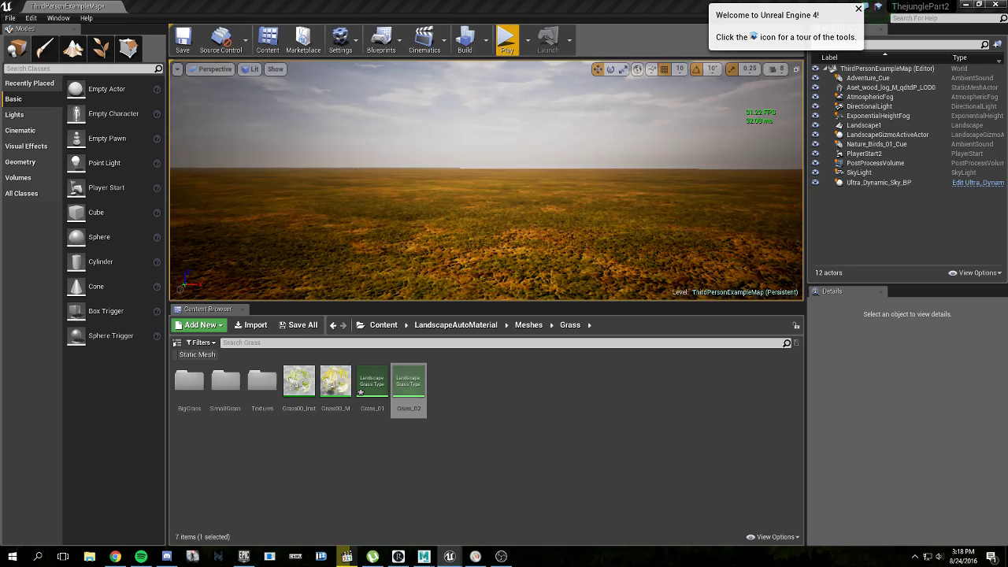
mouse_move(562, 176)
right_mouse_down()
mouse_move(563, 150)
mouse_move(575, 228)
mouse_move(576, 185)
right_mouse_up()
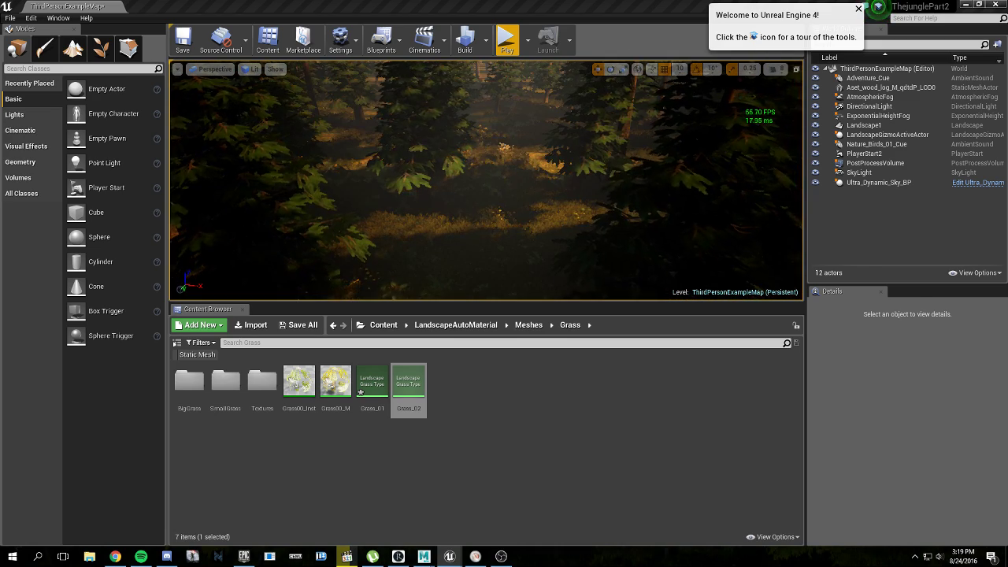
left_click(487, 189)
scroll(487, 189, "up", 3)
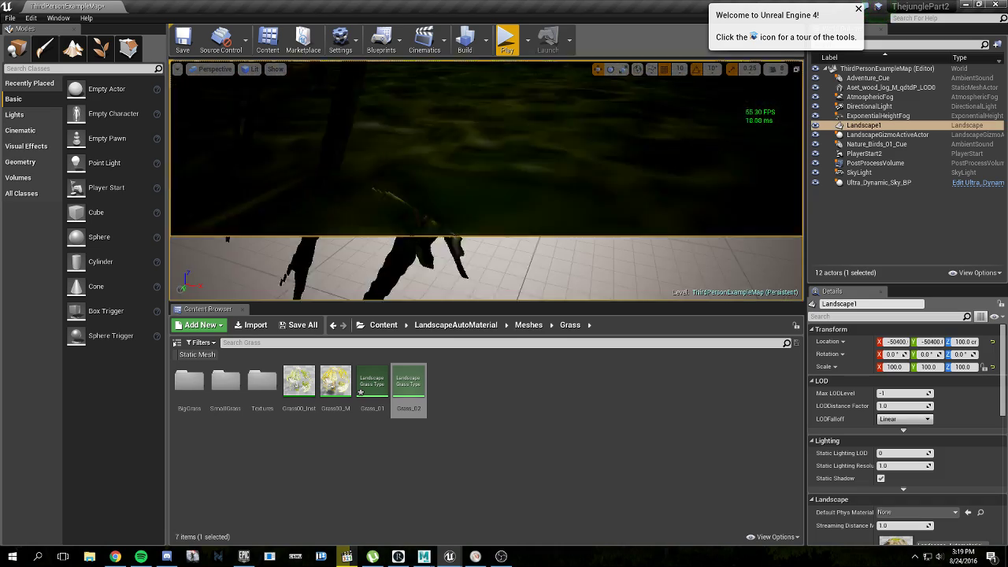
scroll(487, 189, "down", 2)
key("w")
mouse_move(501, 164)
right_mouse_down()
mouse_move(512, 174)
mouse_move(339, 151)
mouse_move(511, 175)
right_mouse_up()
key("Escape")
key("w")
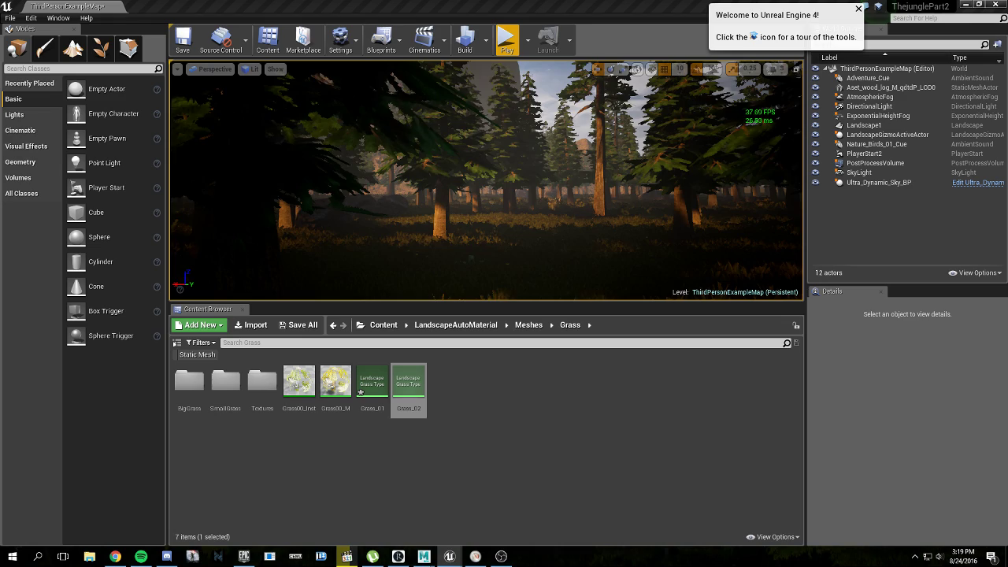
Save the Grass_02 landscape grass type and check the tree spacing in the forest.
right_click_drag(511, 174, 511, 174)
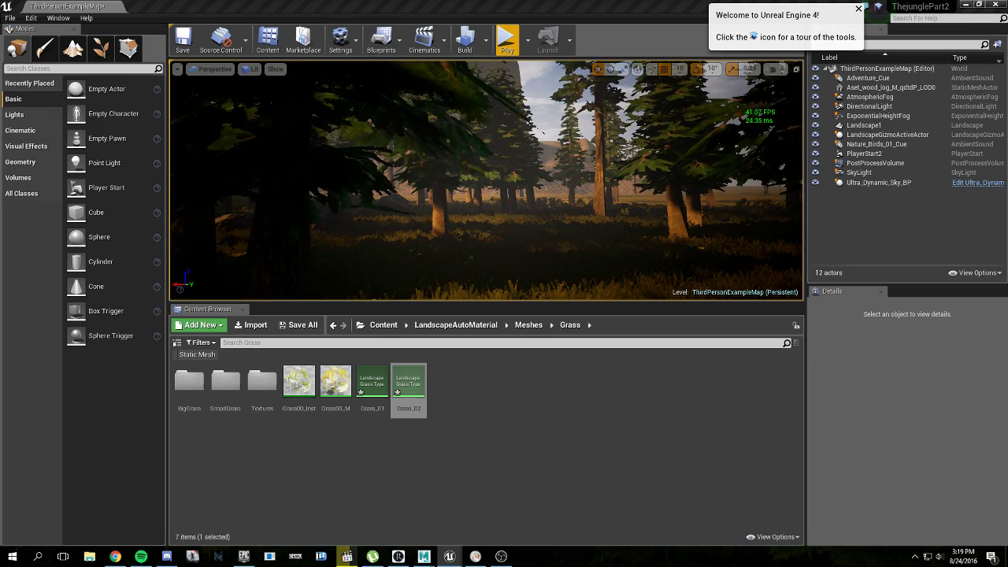
key("ctrl+s")
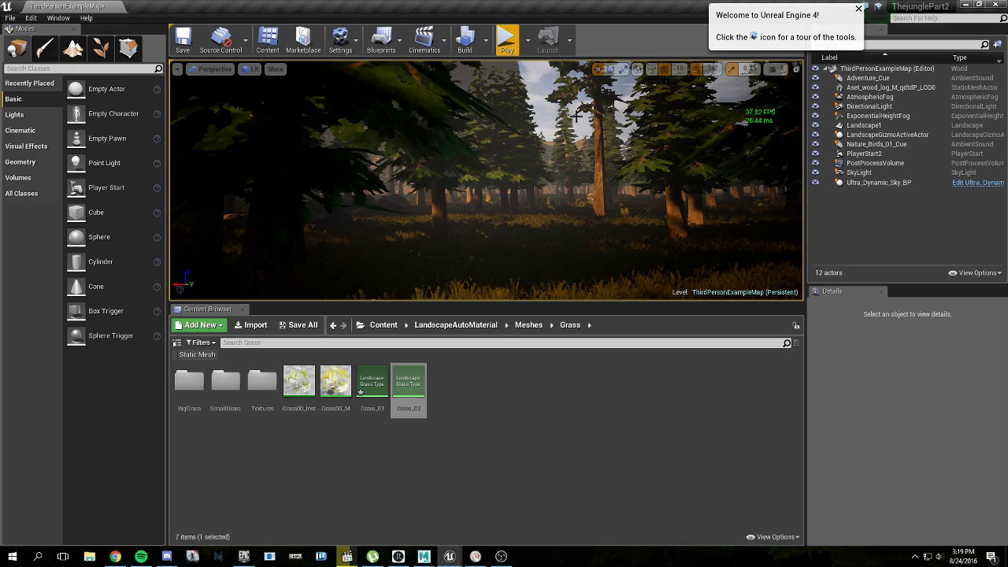
right_click_drag(577, 117, 660, 135)
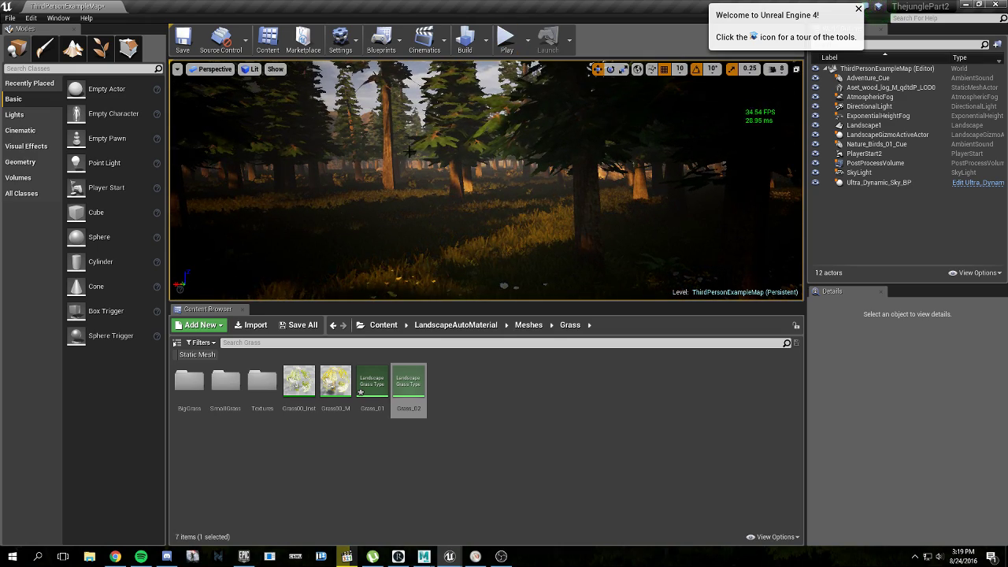
Replace the PlayerStart2 actor with a new Player Start on the forest floor beside a tree.
left_click(861, 155)
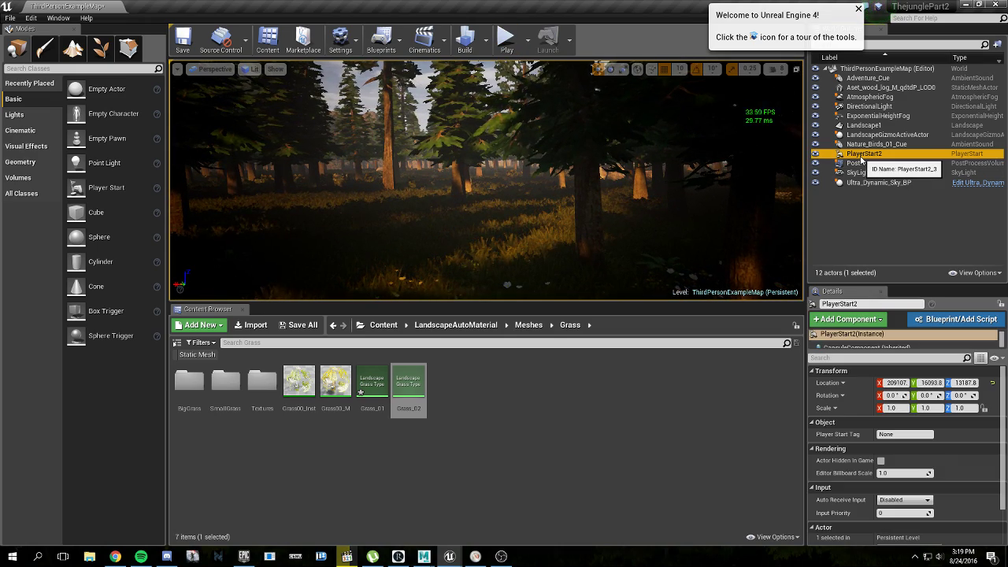
key("Delete")
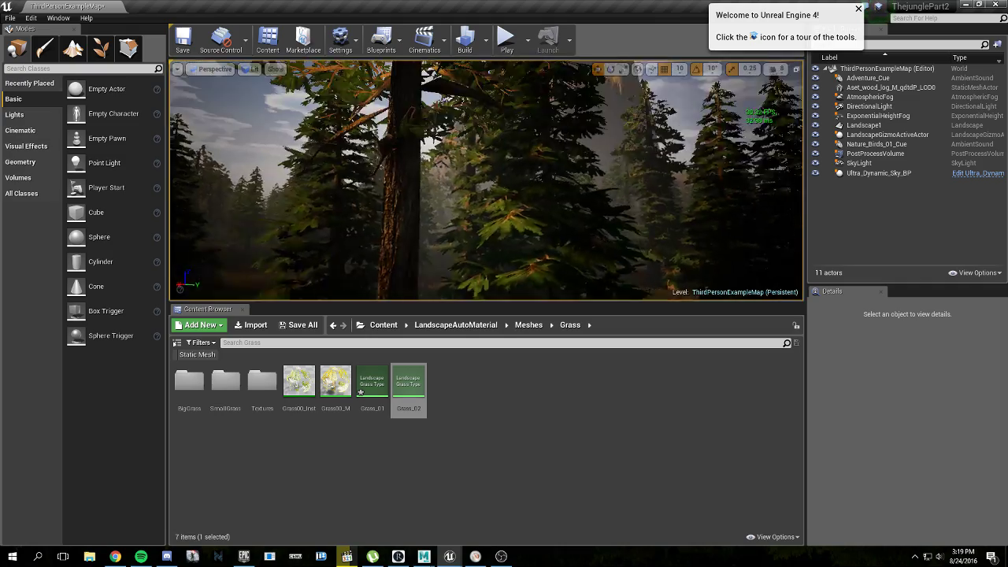
right_click_drag(487, 180, 507, 233)
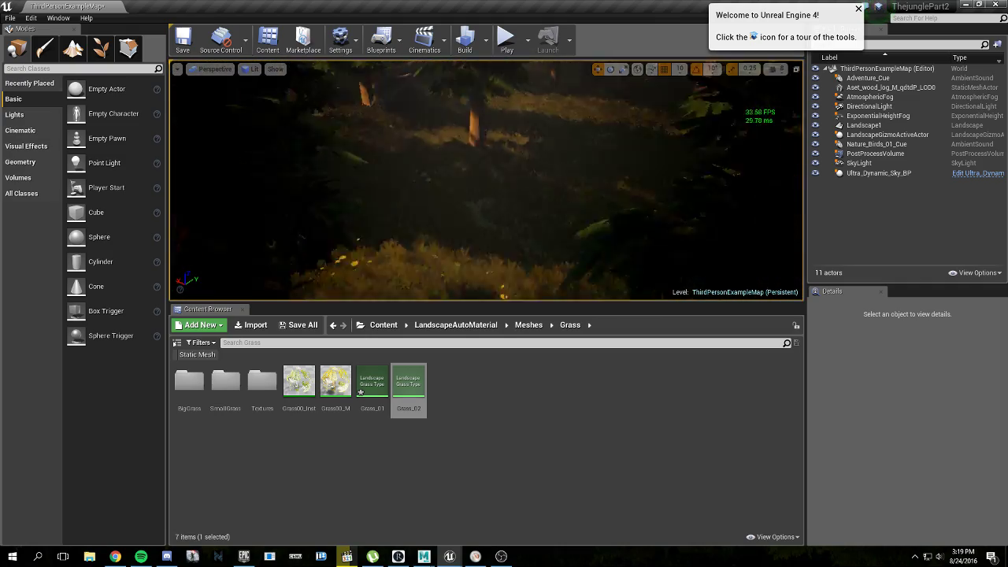
right_click_drag(408, 151, 409, 152)
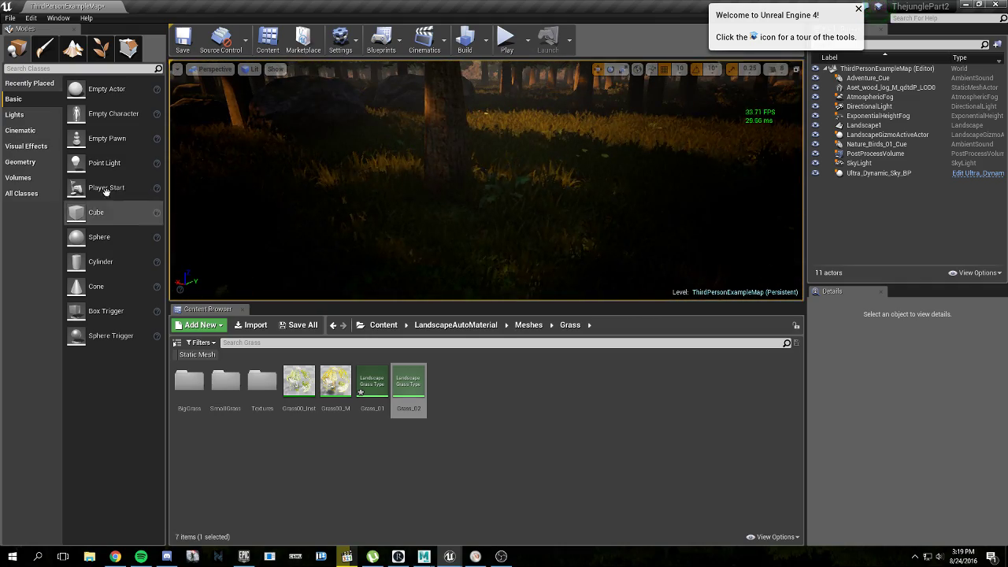
left_click_drag(106, 187, 532, 189)
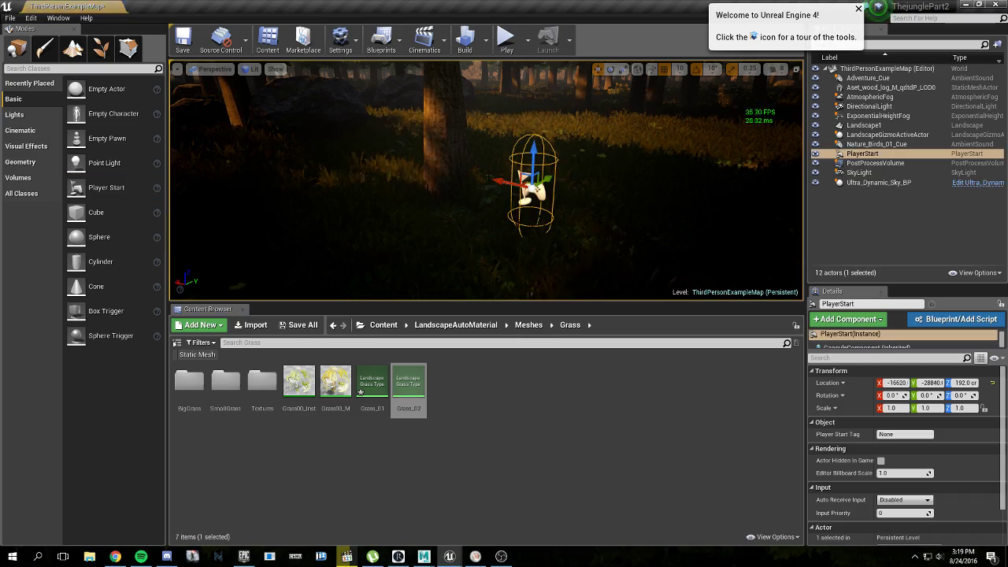
Play the level in the editor, run the character through the grass and forest, and stop the session.
left_click(507, 40)
key("w")
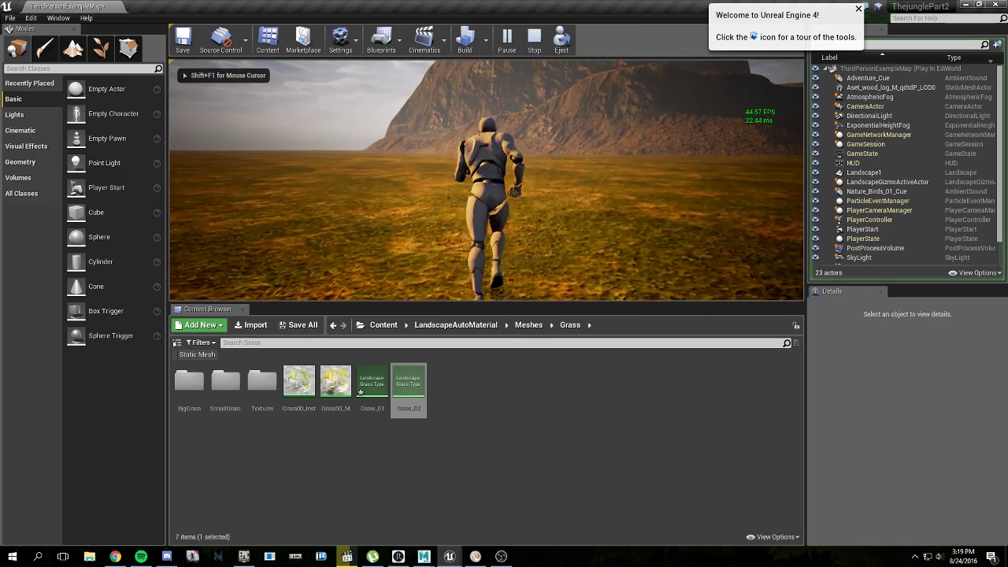
key("a")
key("w")
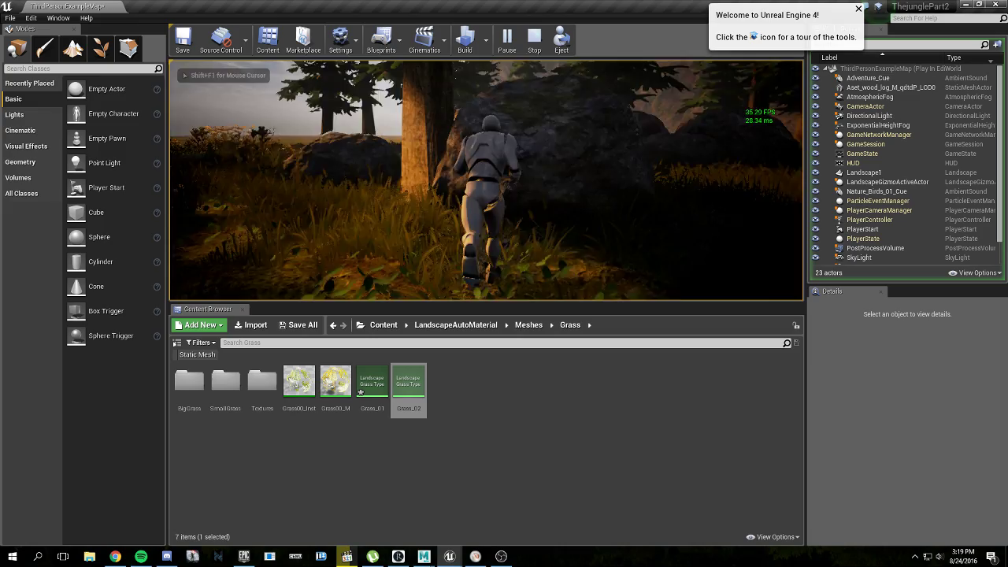
key("w")
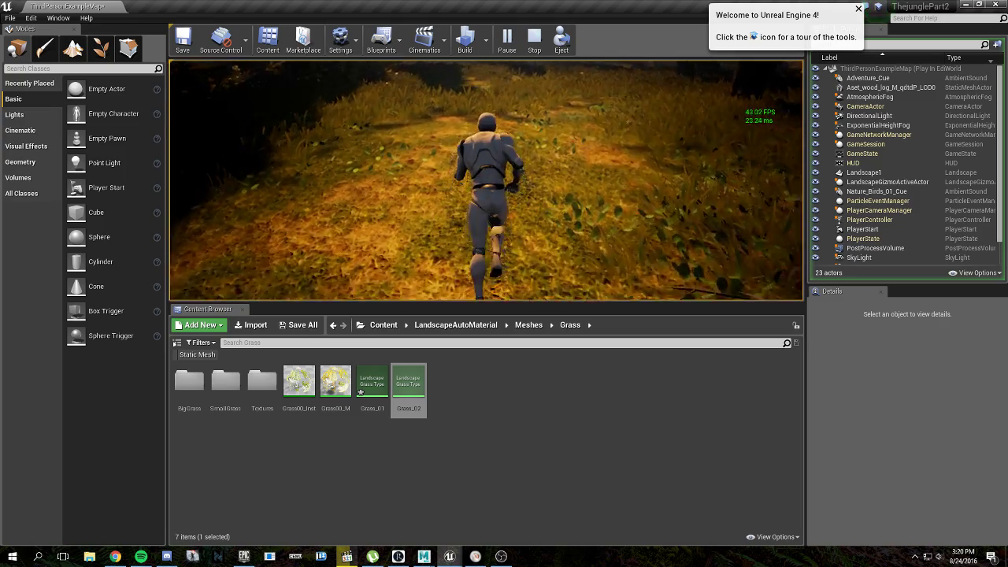
key("Escape")
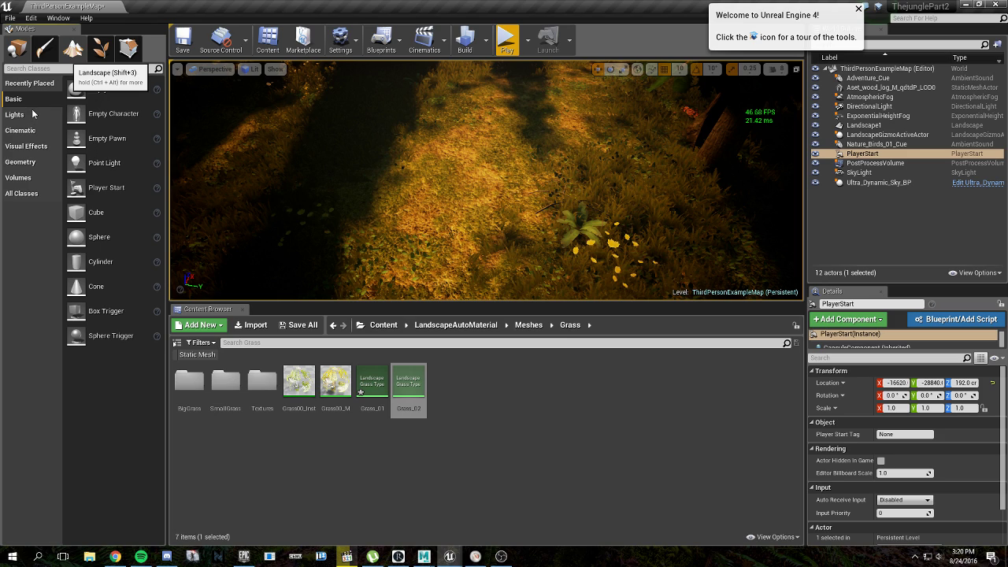
Sculpt the landscape heightmap in the grassy forest clearing to form steep rocky slopes.
key("shift+3")
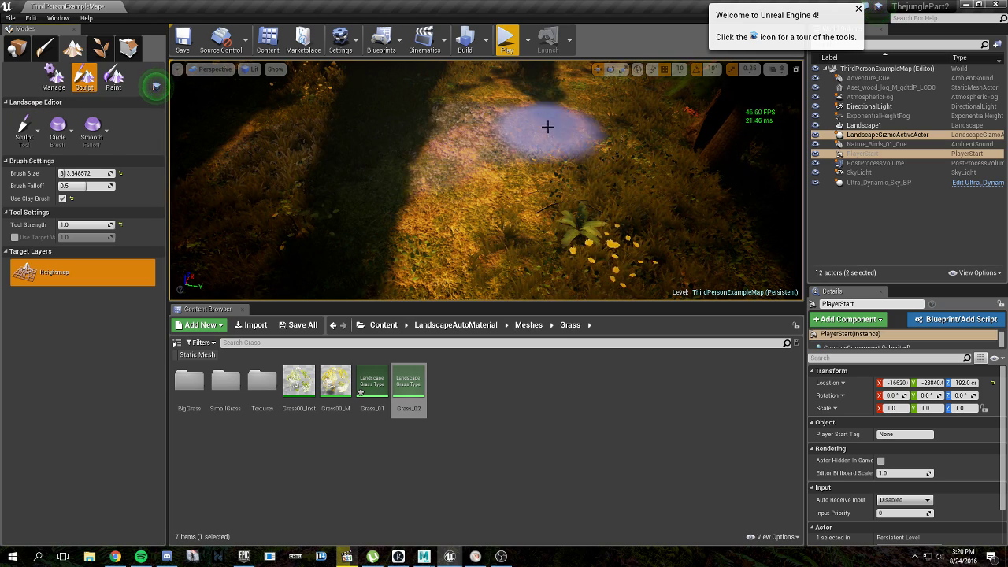
left_click_drag(547, 126, 459, 153, "ctrl")
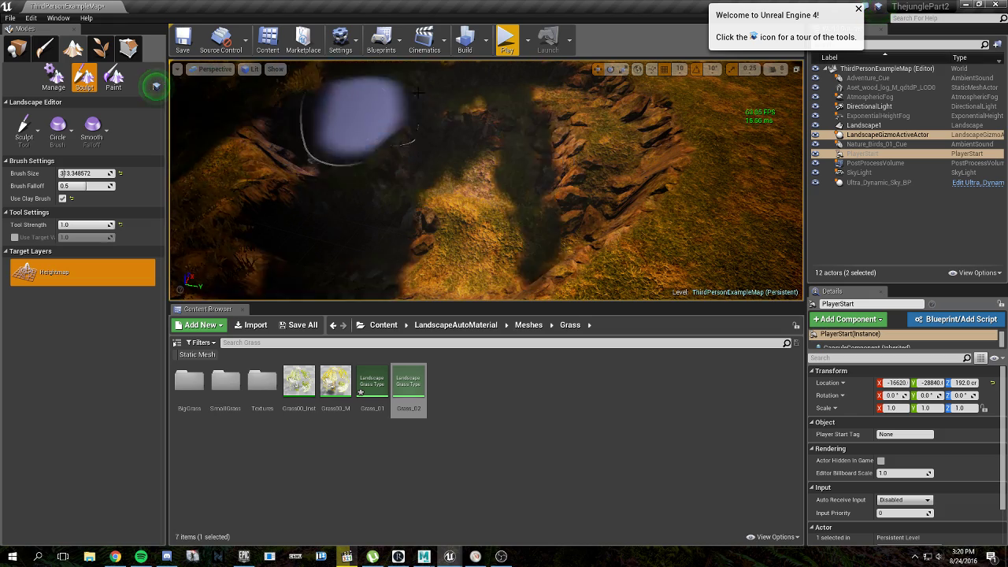
mouse_move(325, 215)
right_mouse_down()
mouse_move(304, 154)
mouse_move(315, 157)
mouse_move(339, 225)
right_mouse_up()
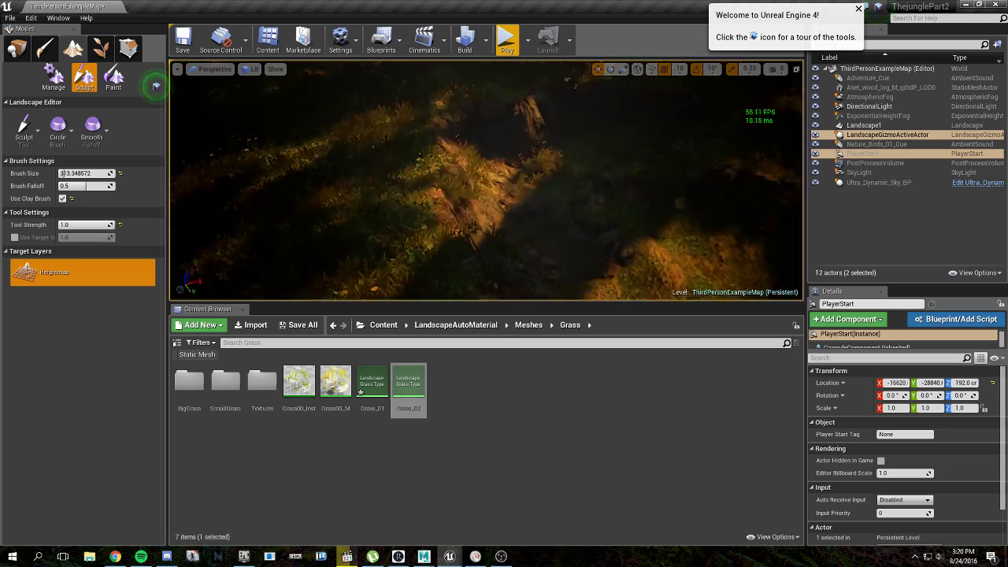
right_click_drag(355, 244, 536, 236)
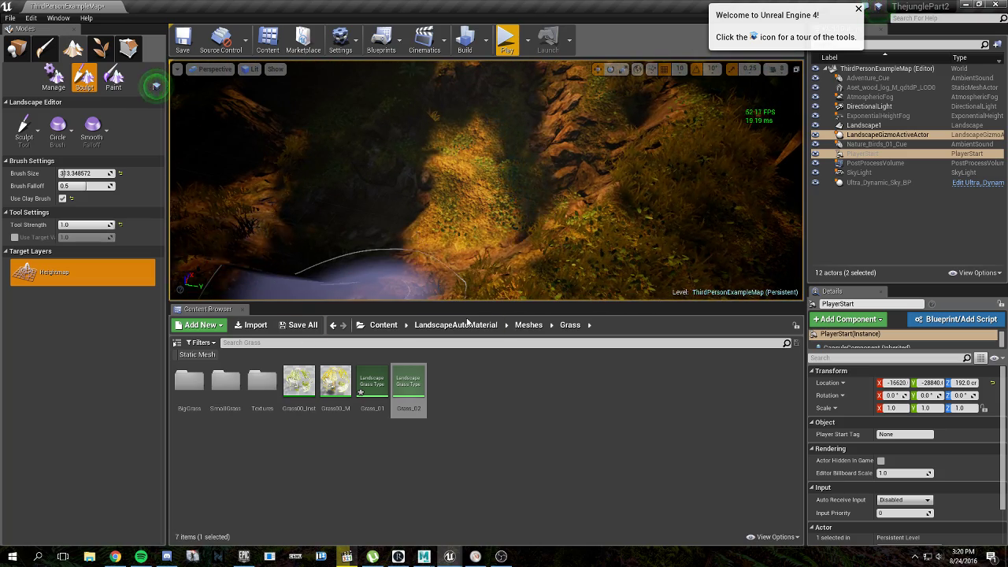
Place the Stone_01 mesh from the LandscapeAutoMaterial Stones folder on the sculpted ground.
left_click(394, 325)
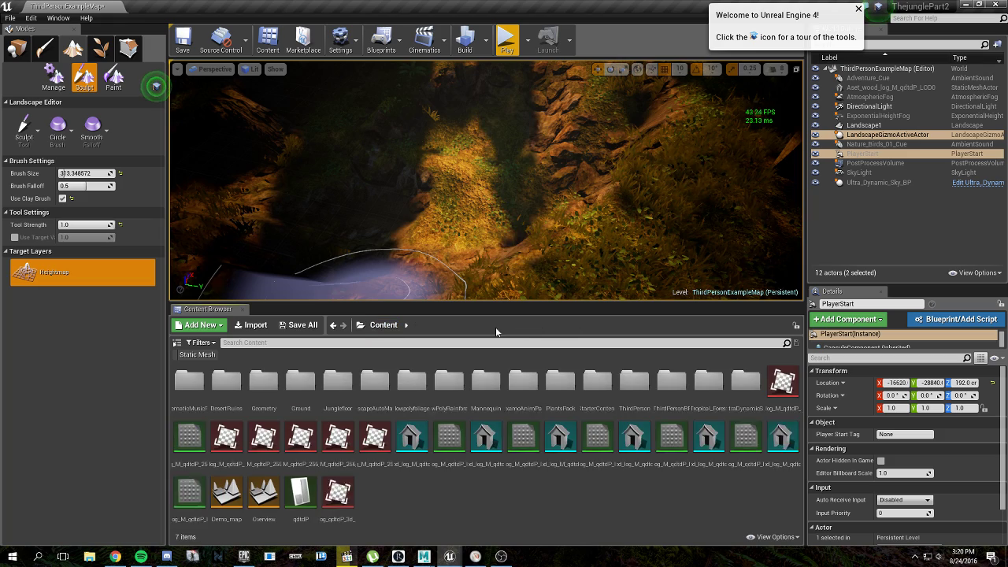
double_click(388, 381)
double_click(300, 380)
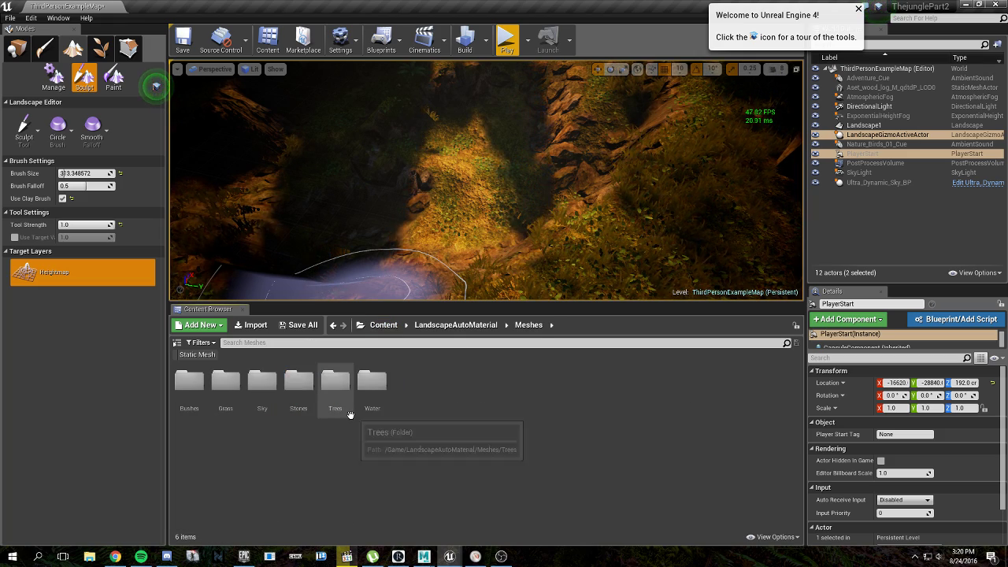
double_click(299, 381)
left_click_drag(189, 380, 460, 146)
Leave landscape sculpting and scale the placed Stone_01 uniformly to 7.0.
left_click(16, 49)
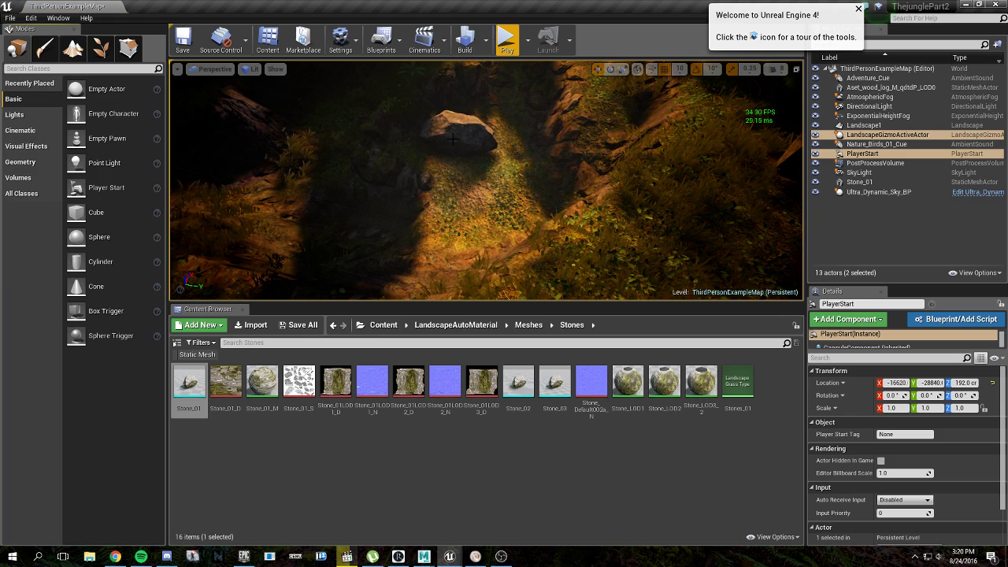
left_click(458, 139)
key("space")
key("space")
left_click_drag(459, 145, 581, 84)
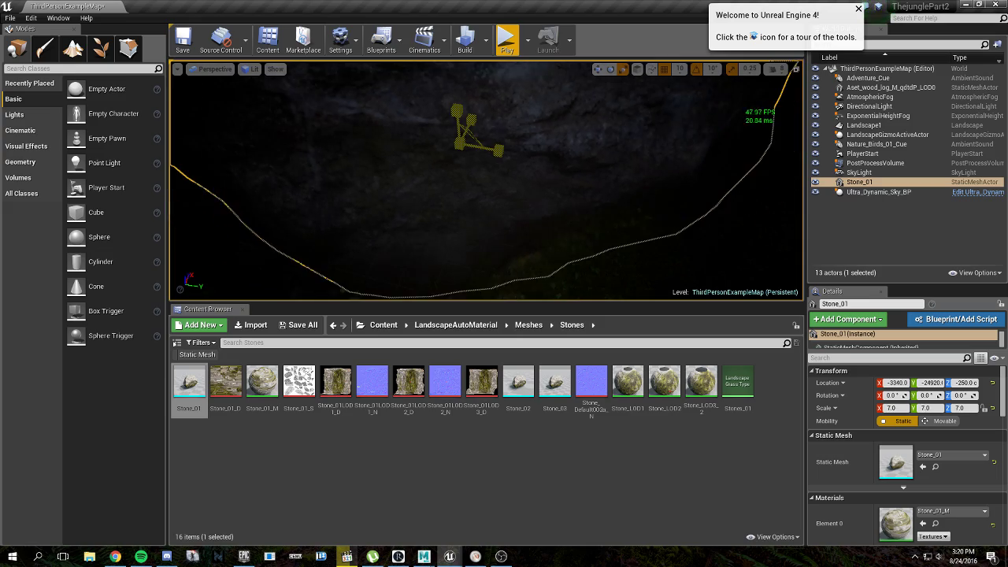
Show the viewport full screen on the grassy forest clearing in front of the large-leaved plant.
right_click_drag(459, 145, 473, 123)
key("s")
right_click_drag(479, 186, 508, 214)
right_click(484, 227)
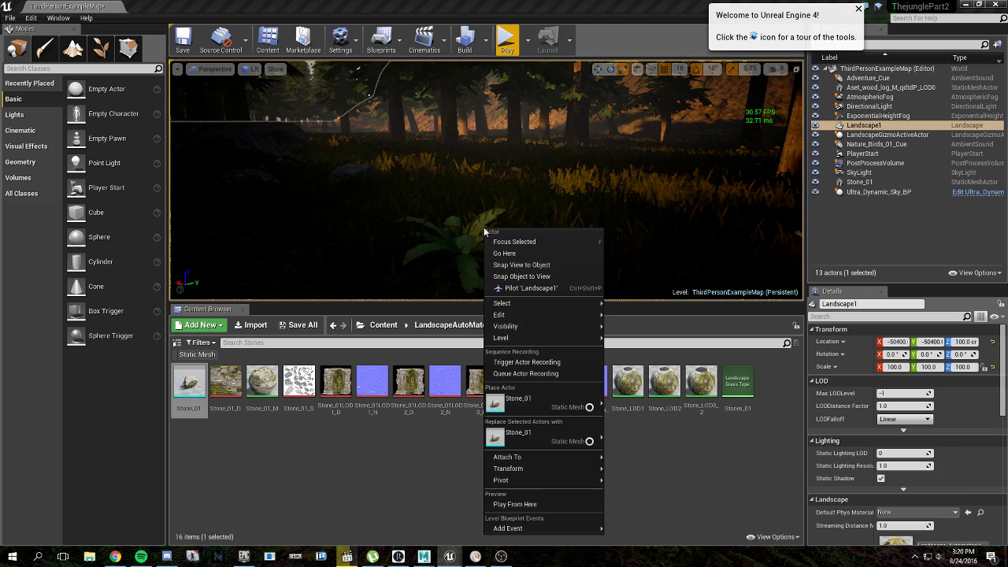
scroll(914, 425, "down", 5)
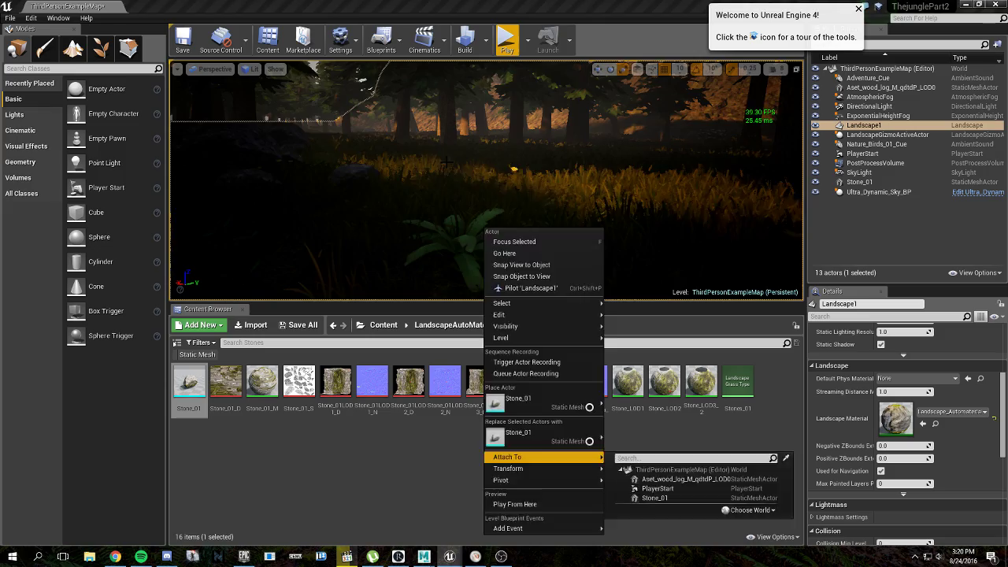
key("w")
right_click_drag(447, 163, 446, 159)
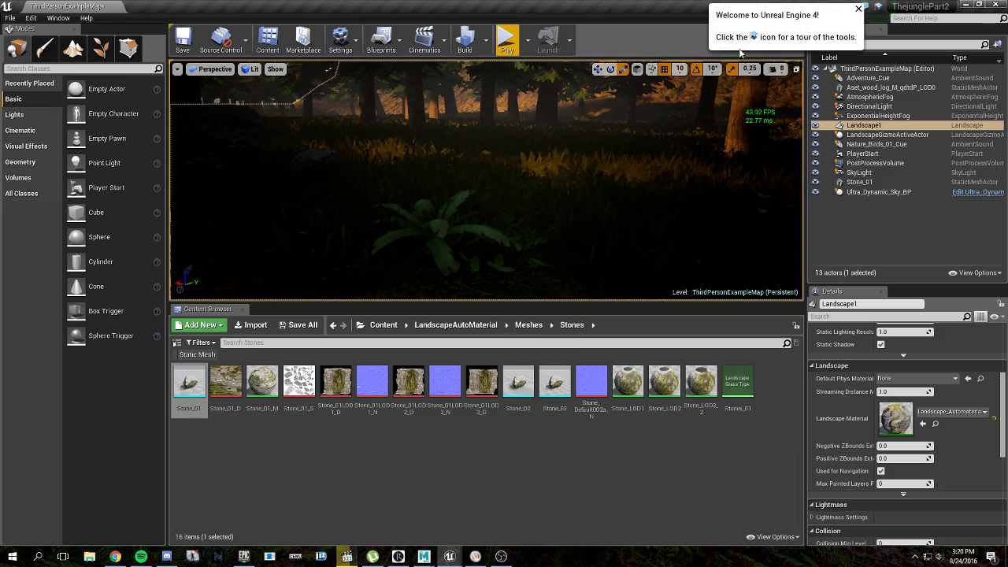
key("F11")
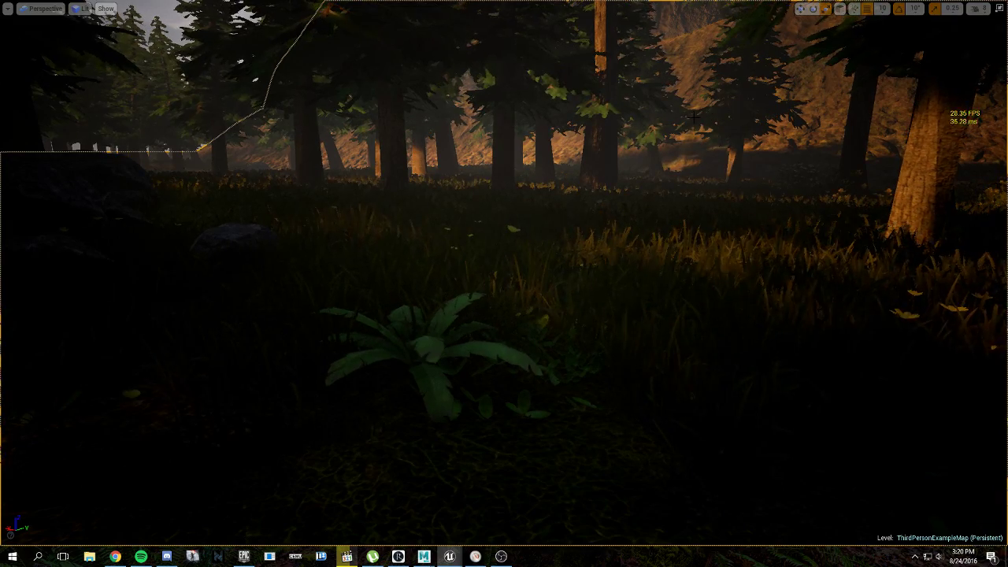
Start a play session from the ground in front of the large-leaved plant in the clearing.
right_click_drag(609, 135, 593, 135)
key("Escape")
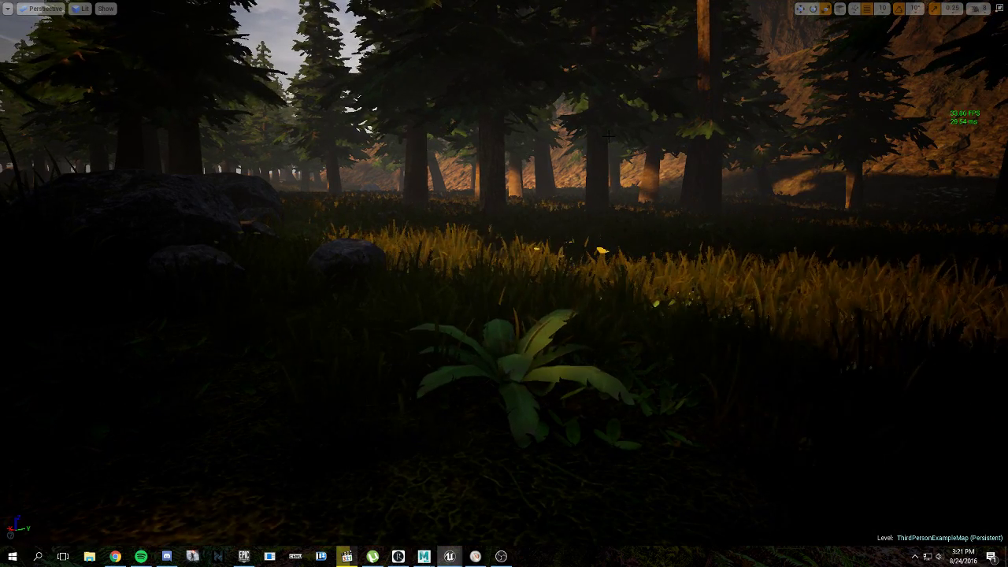
right_click(531, 465)
left_click(549, 437)
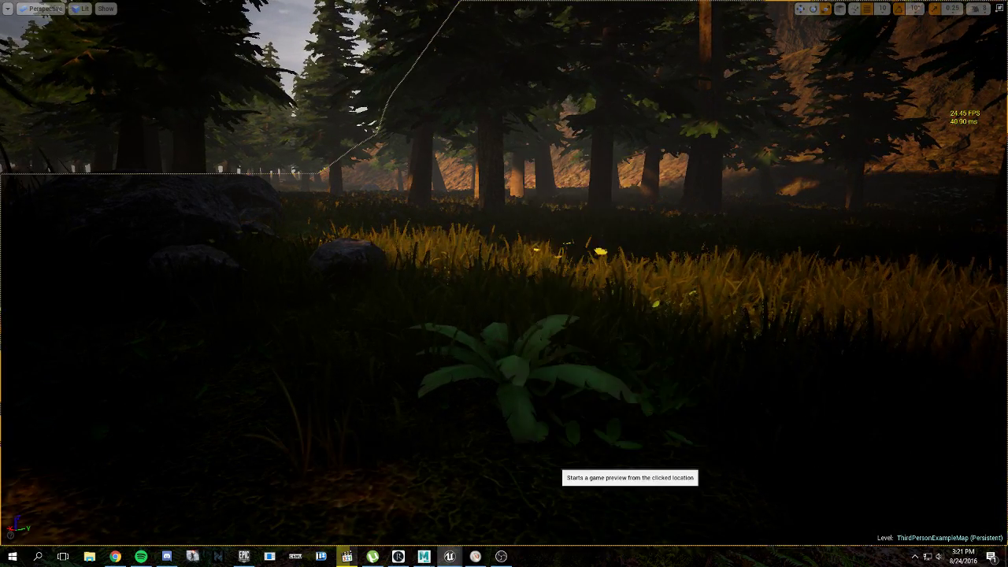
Run the character along the sunlit rocky slope and through the shaded trees to inspect the large boulders.
key("w")
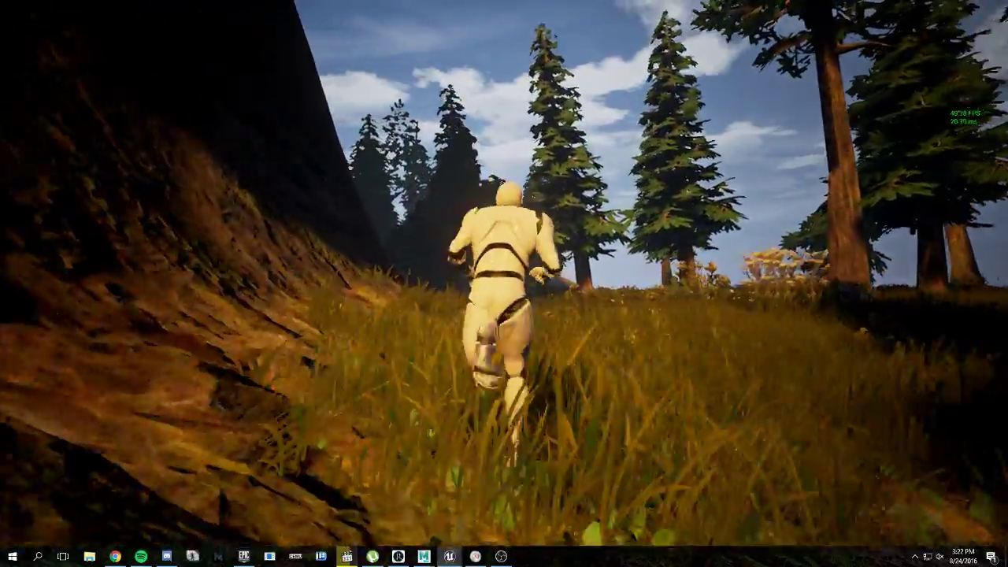
key("w")
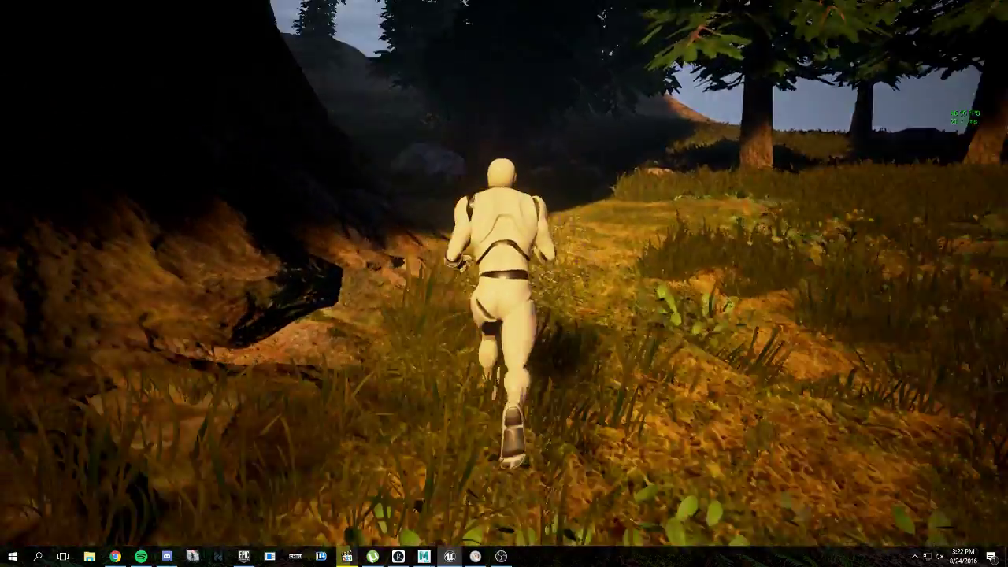
key("w")
key("d")
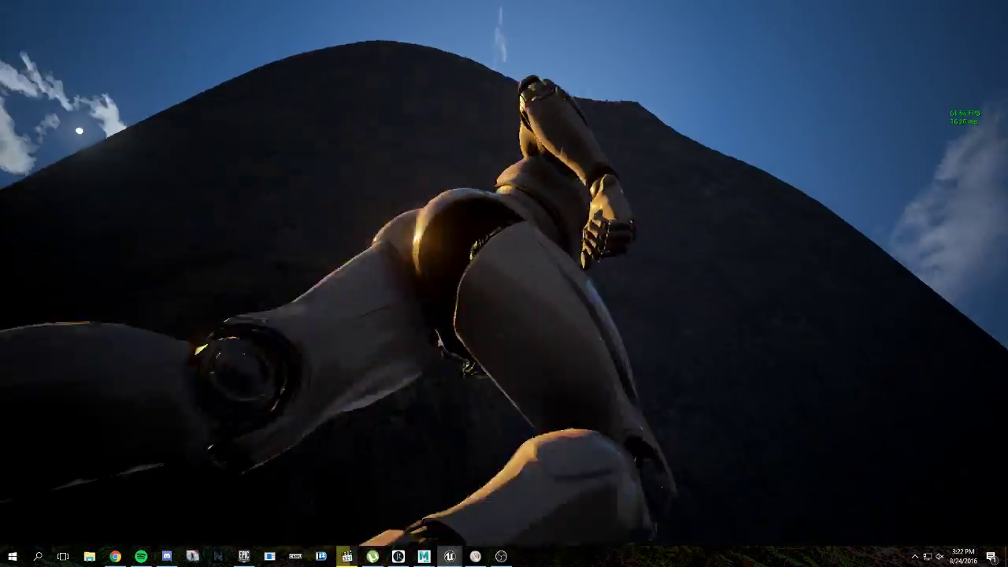
key("w")
key("w")
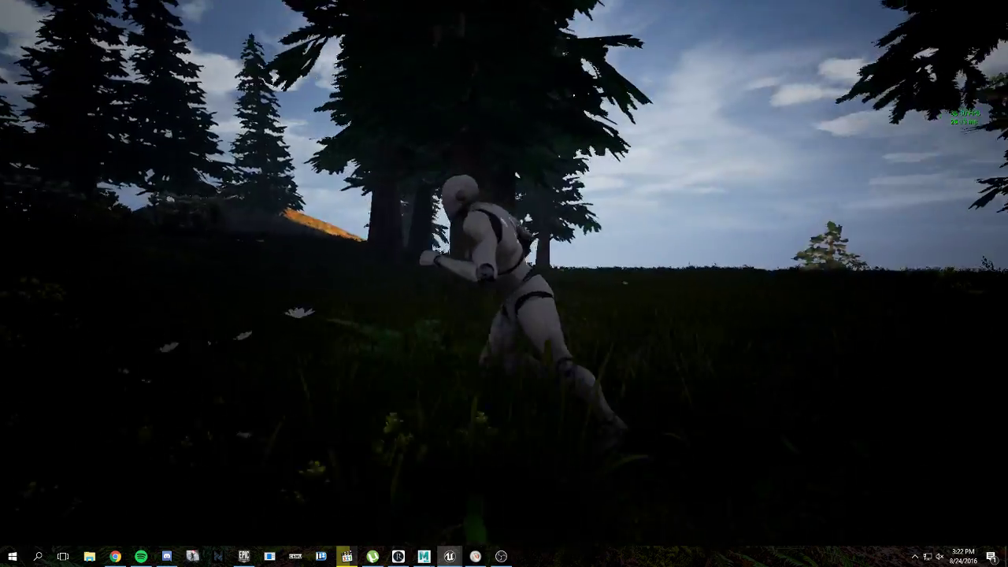
key("a")
key("w")
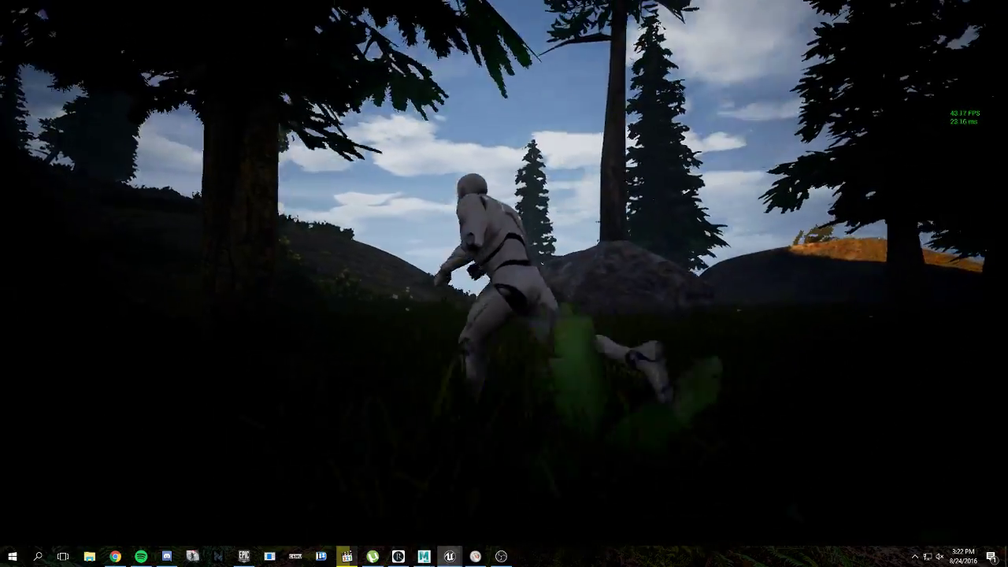
key("w")
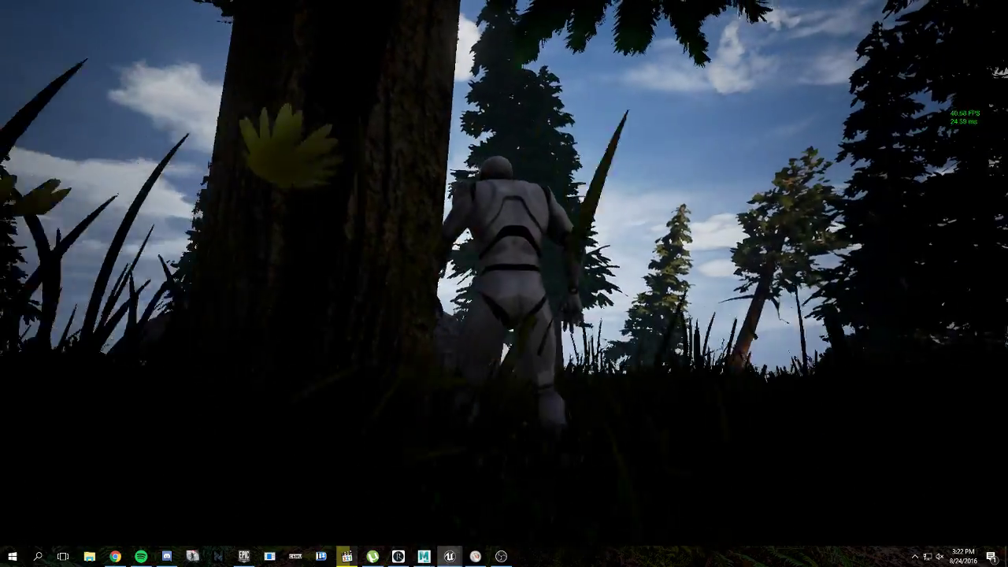
key("w")
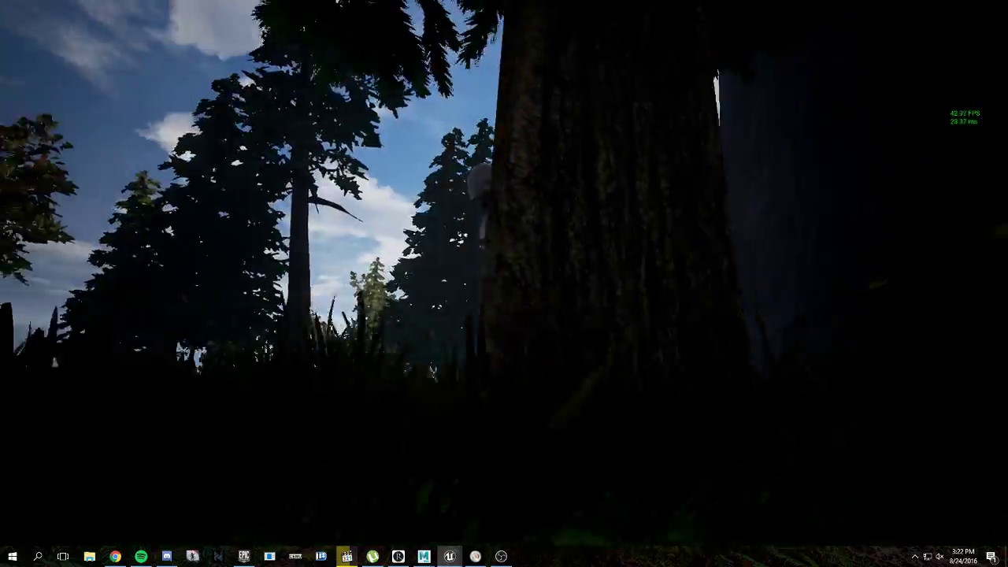
key("w")
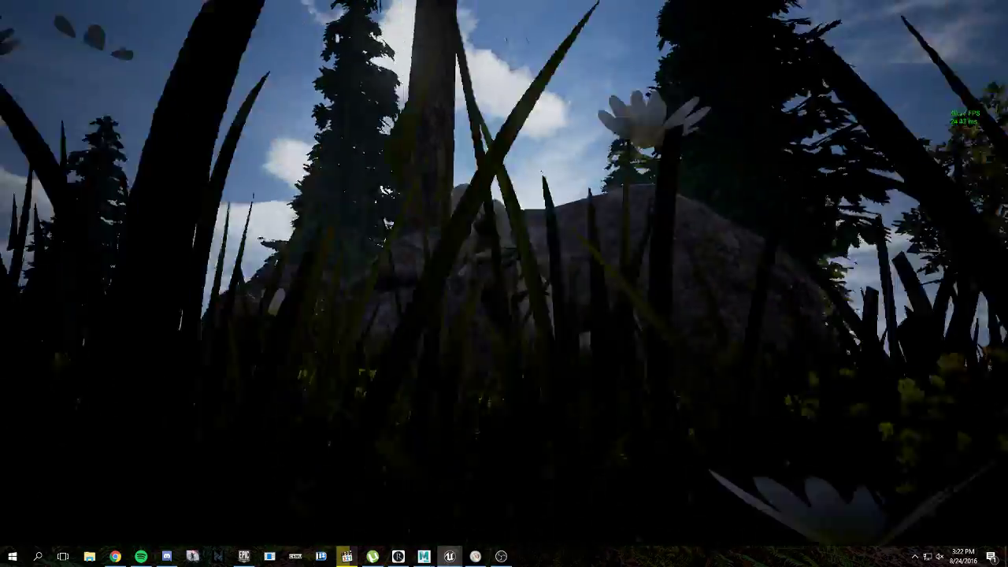
key("w")
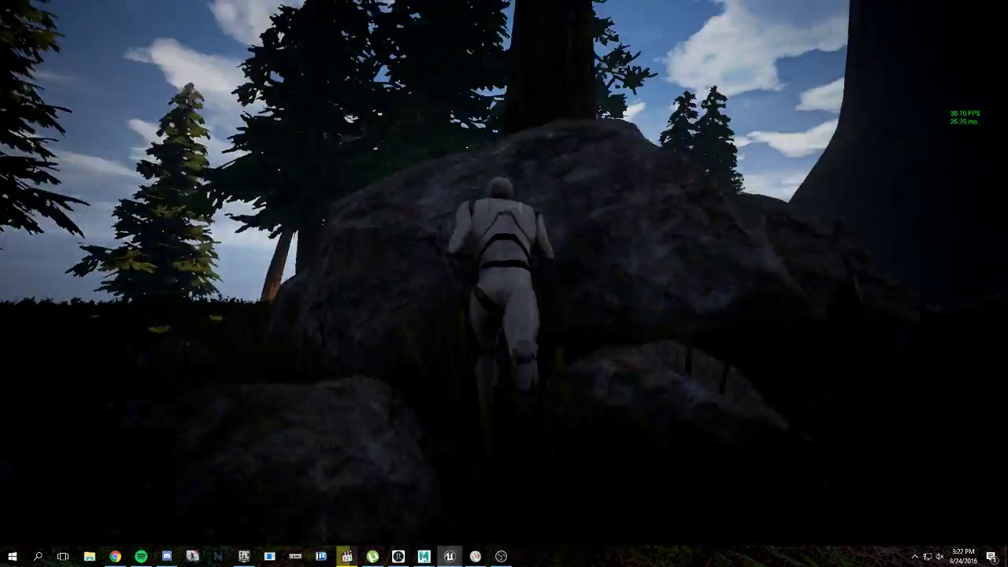
Run the character up the mossy slope and across the dark meadow to examine the grass, flowers and trees.
key("w")
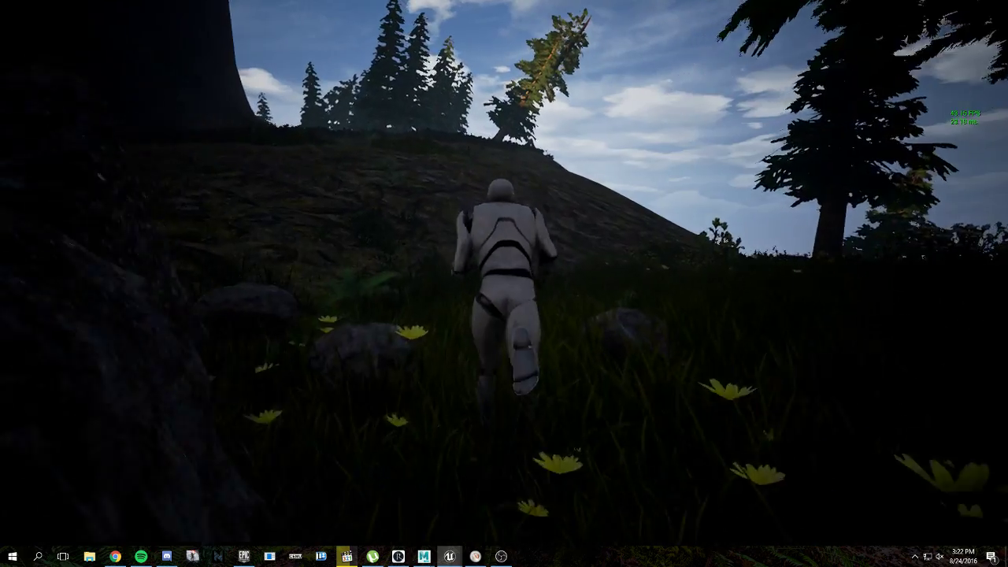
key("w")
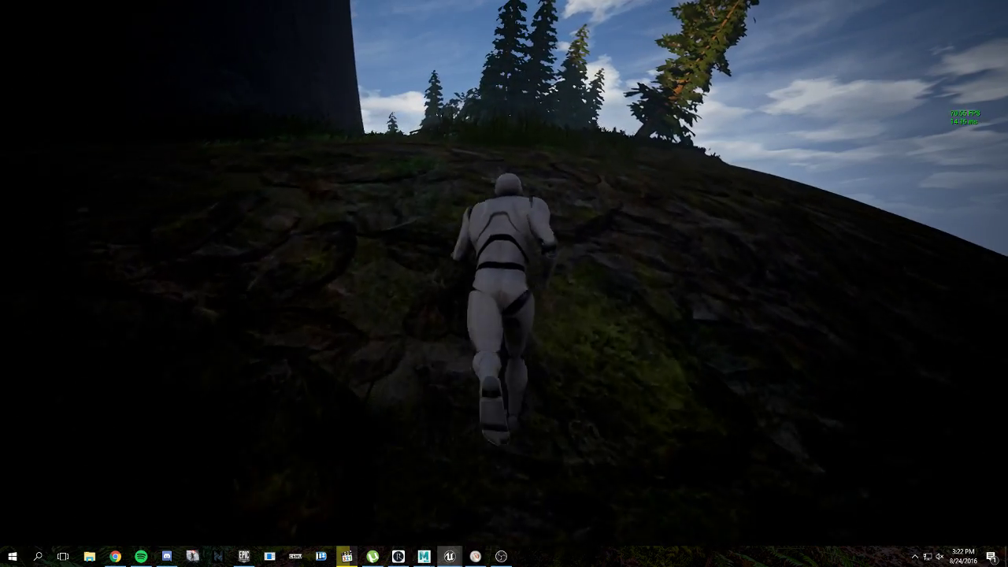
key("w")
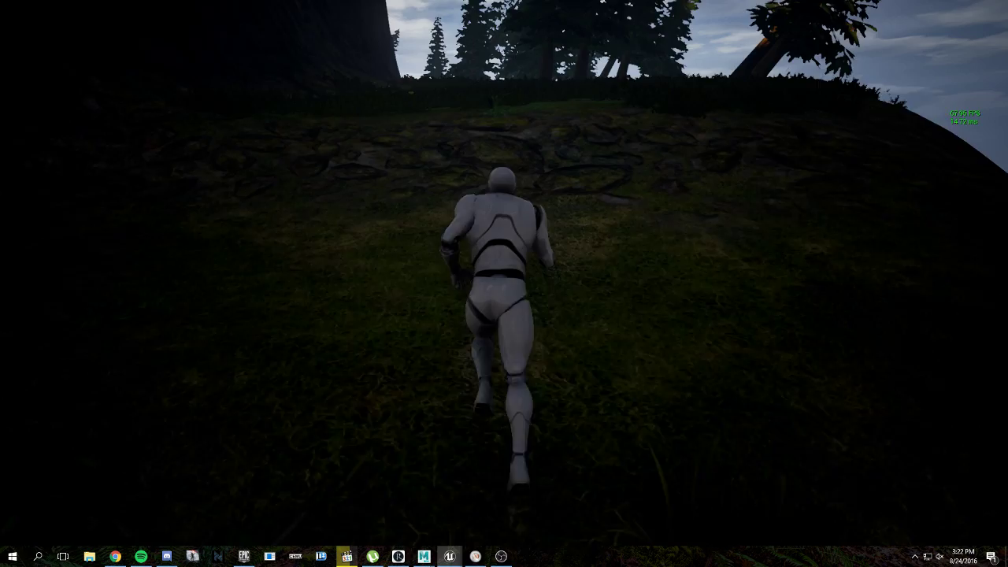
key("w")
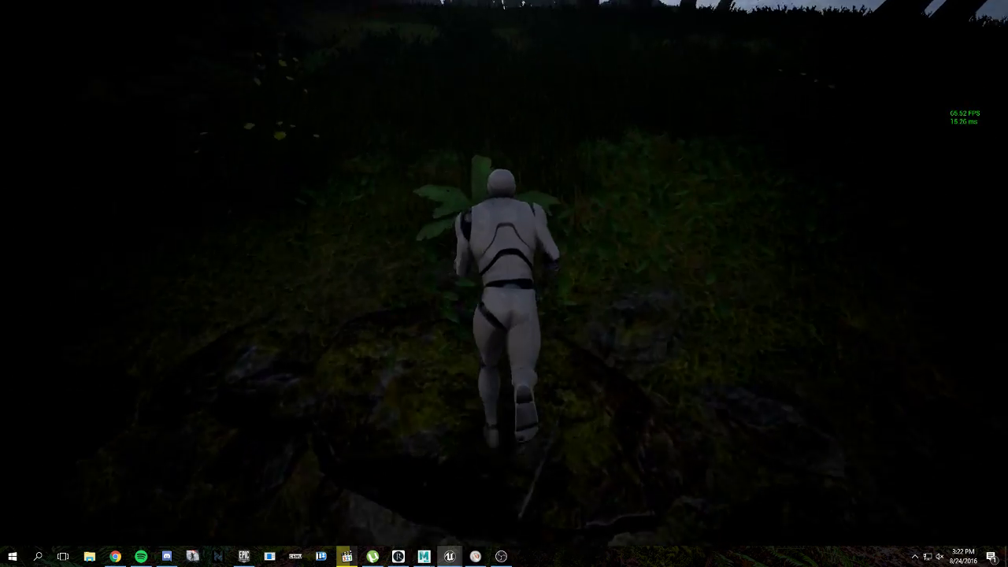
key("w")
key("w")
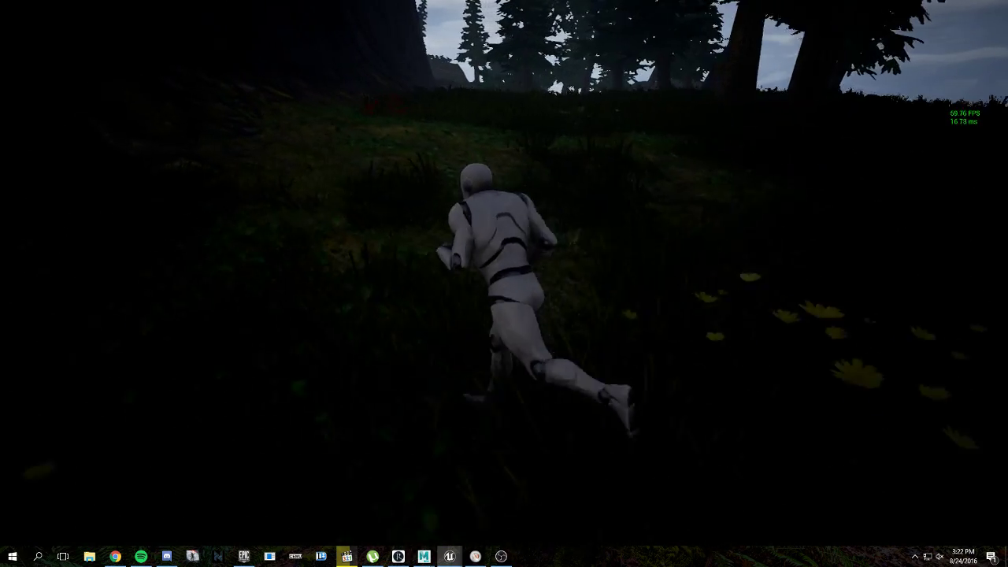
key("w")
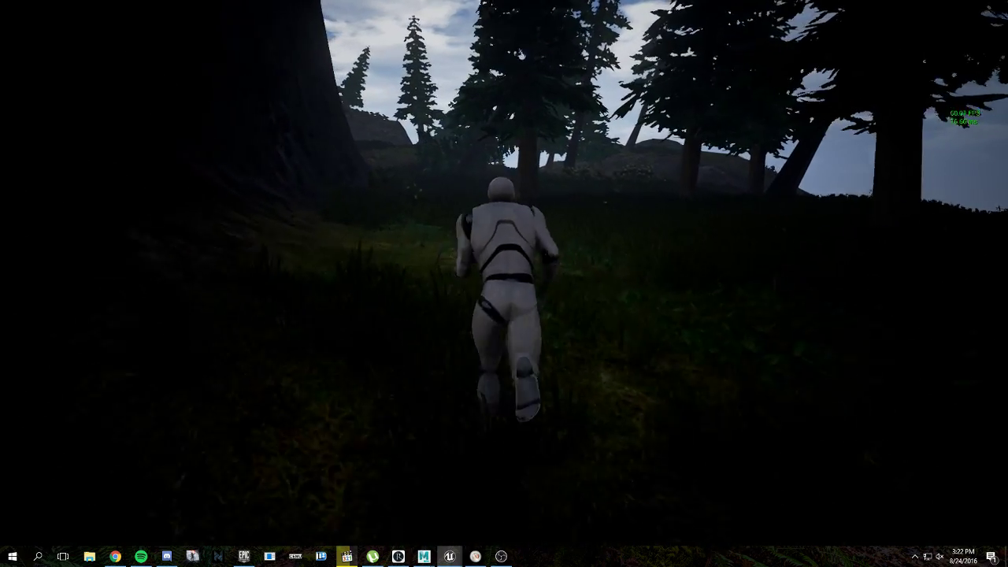
key("w")
key("w")
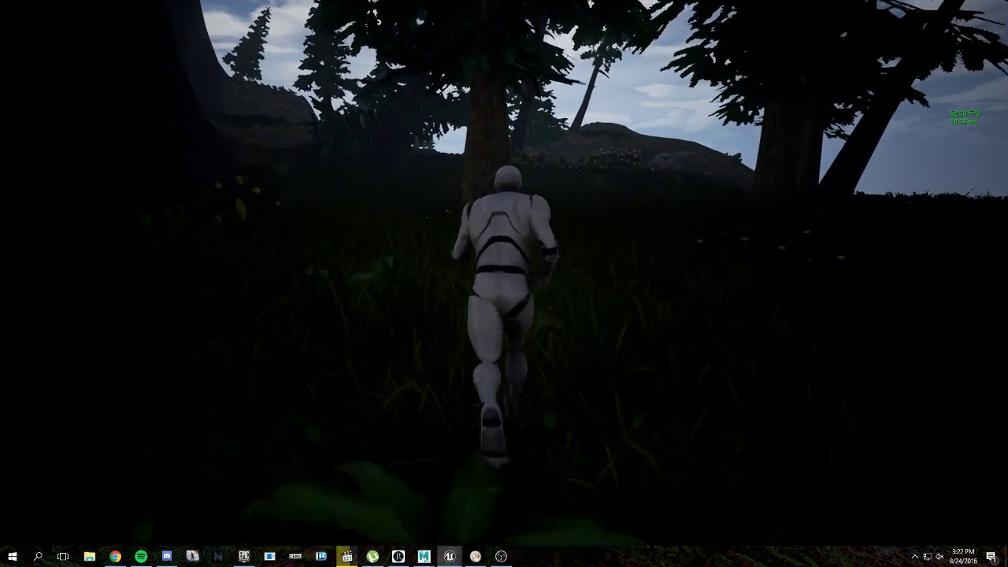
key("w")
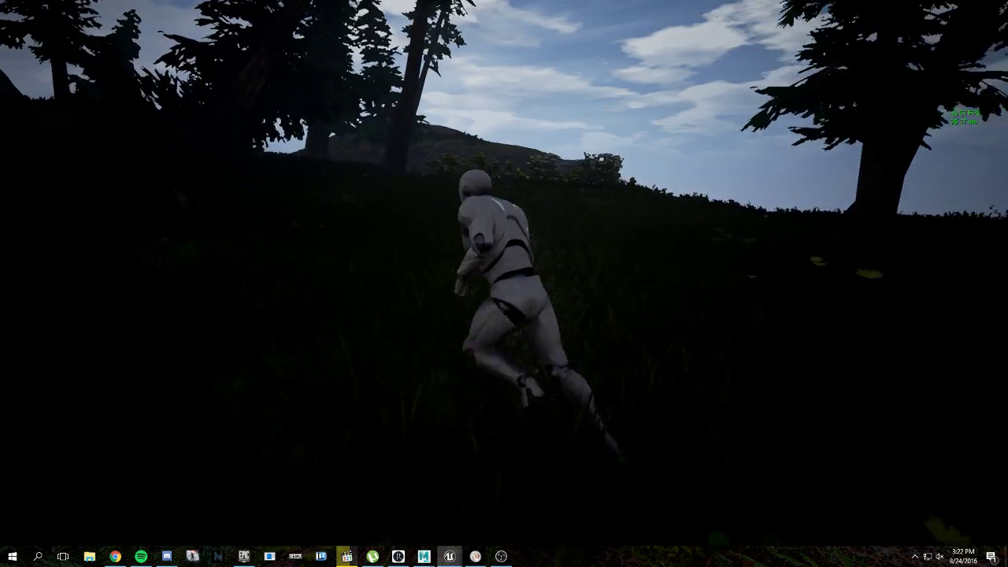
key("w")
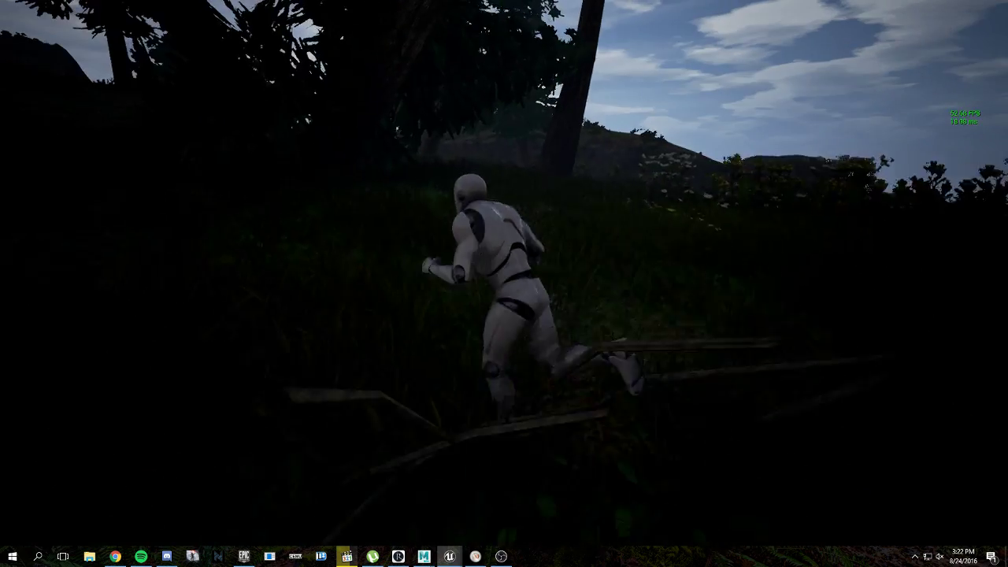
Run the character through the dark meadow past the fallen log and red flowers to the foot of the rocky slope.
key("w")
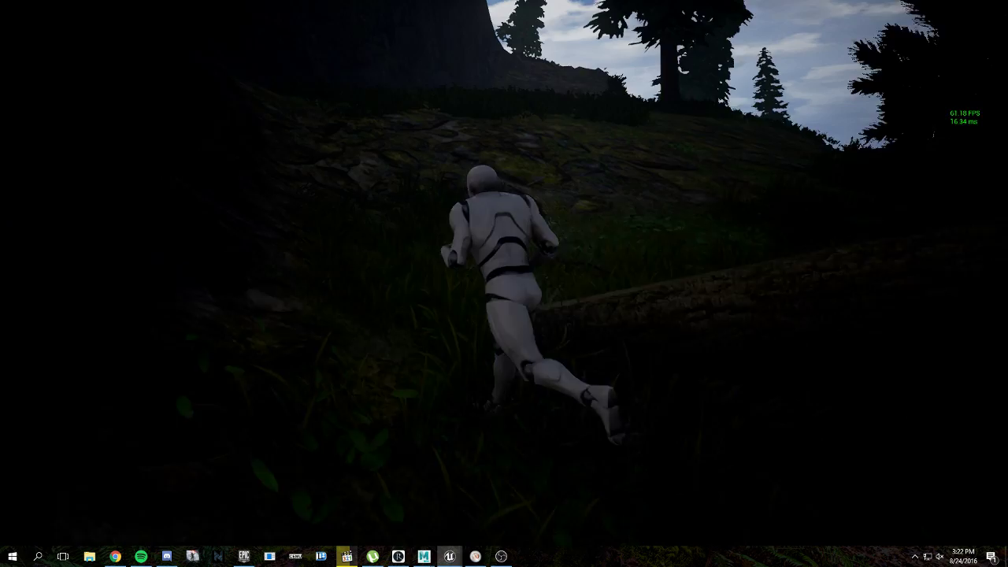
key("w")
key("w")
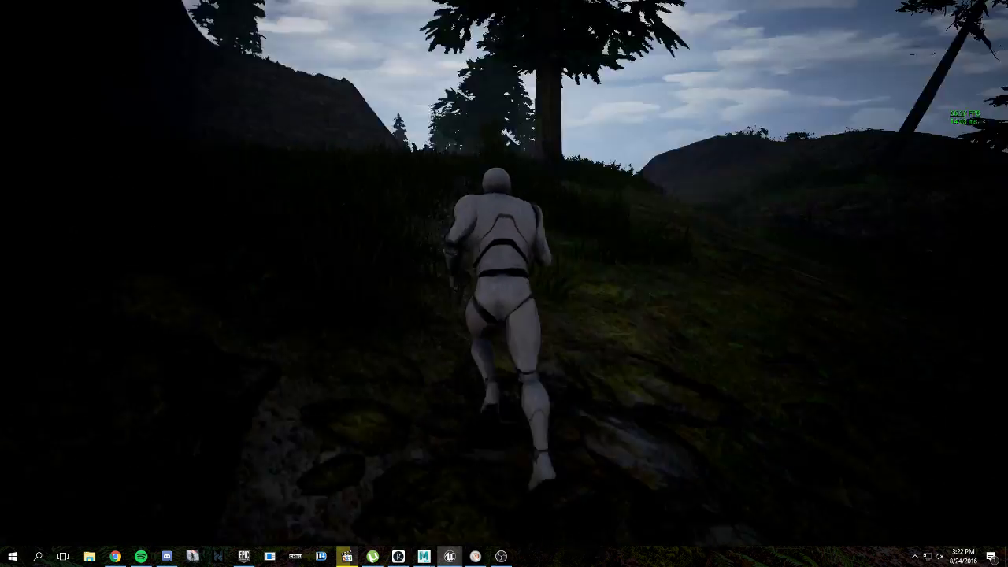
key("a")
key("w")
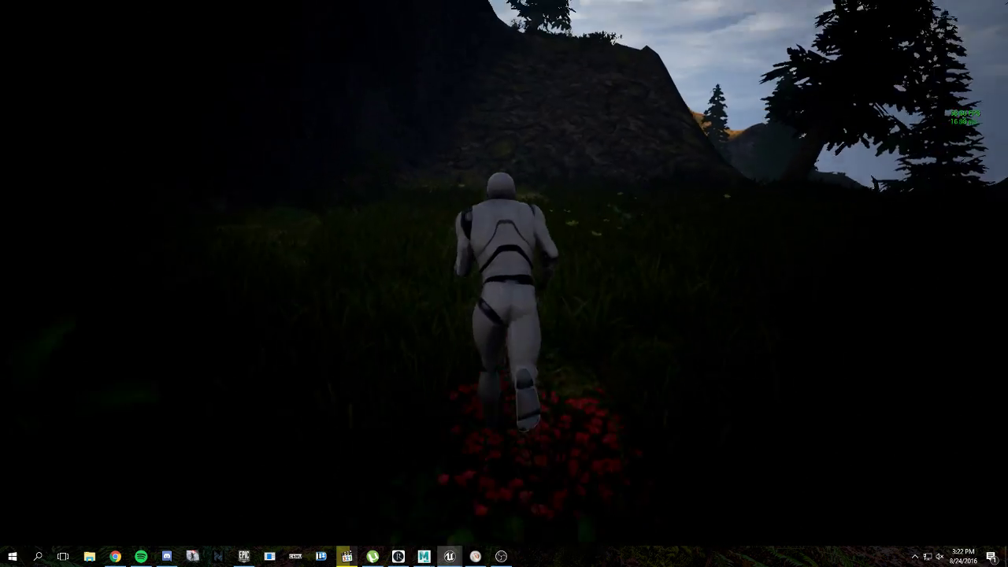
key("w")
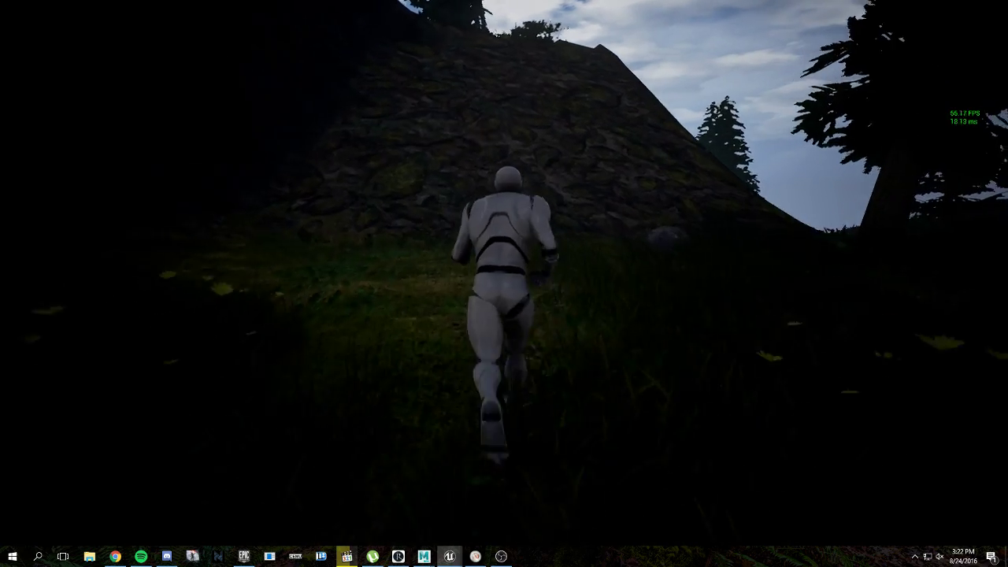
Run the character up the mossy rock slopes and past the leaning tree to inspect the shaded hillside.
key("w")
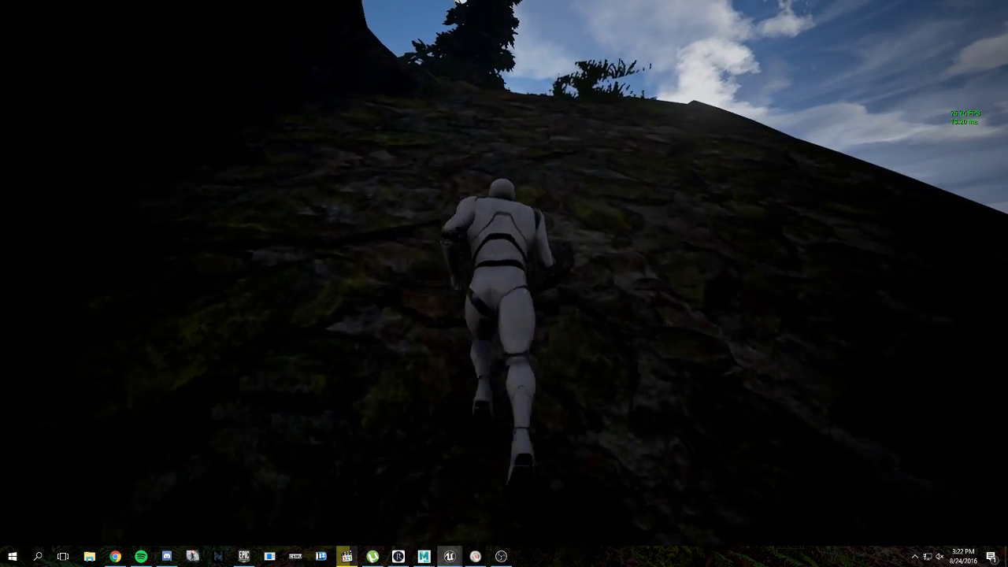
key("w")
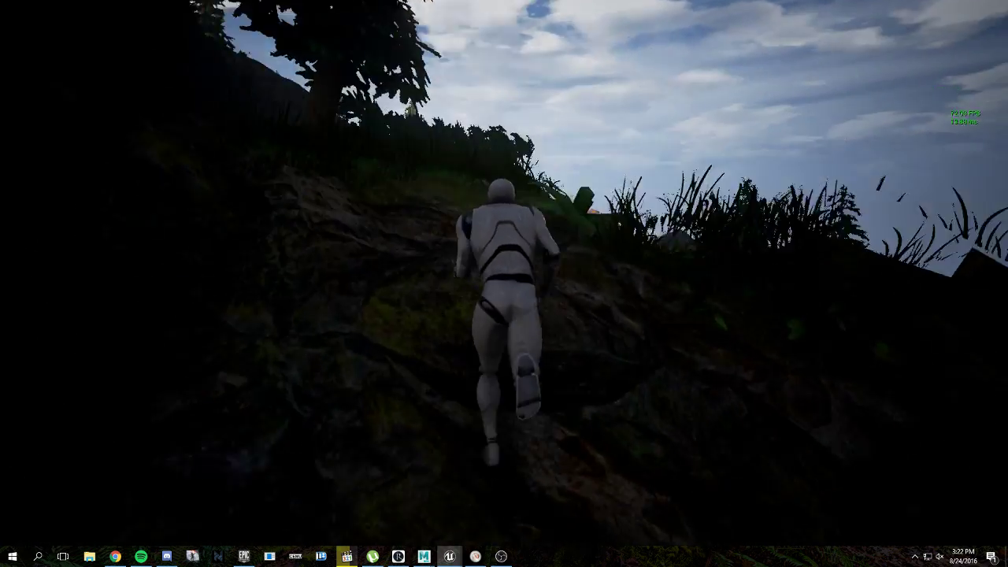
key("w")
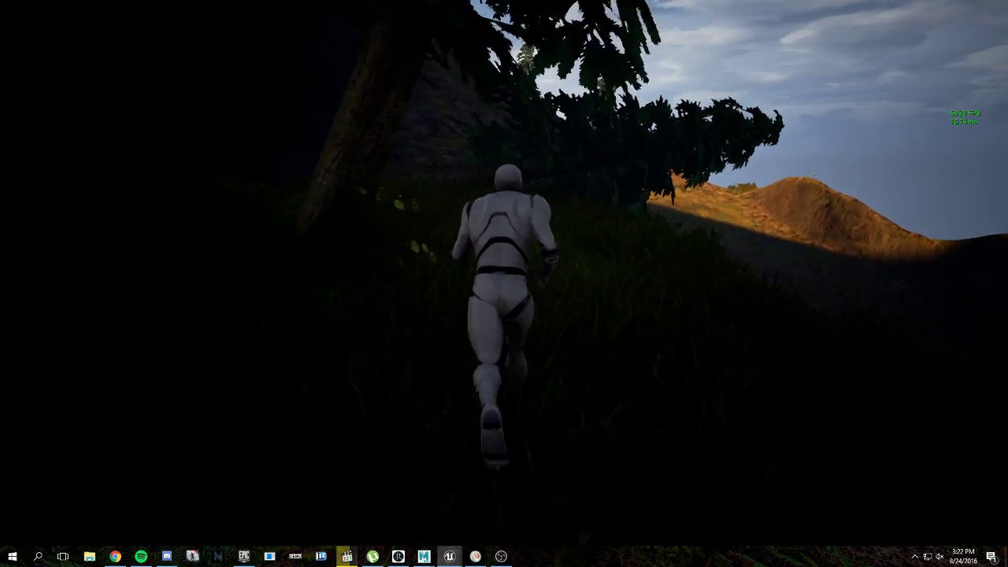
key("w")
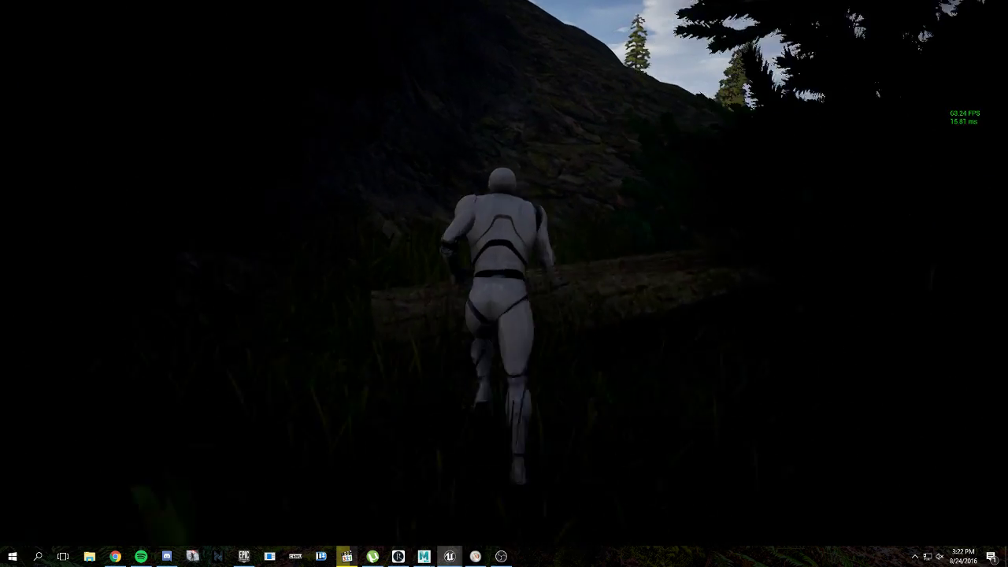
key("w")
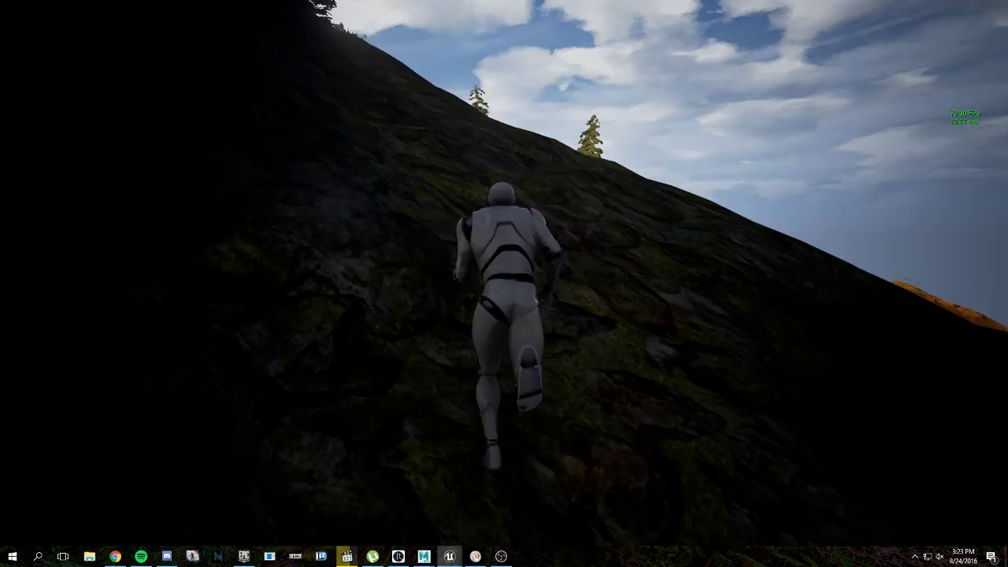
key("w")
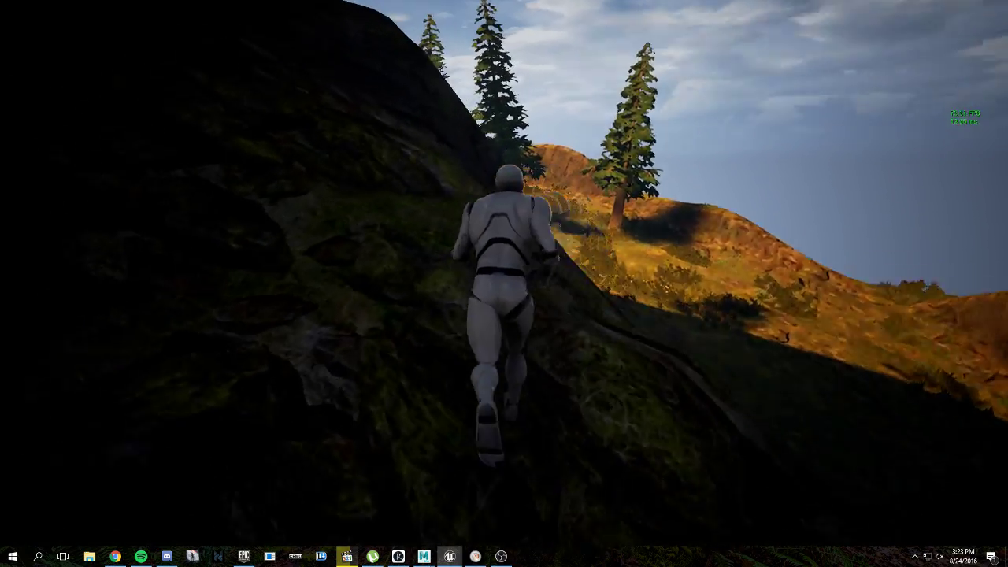
key("w")
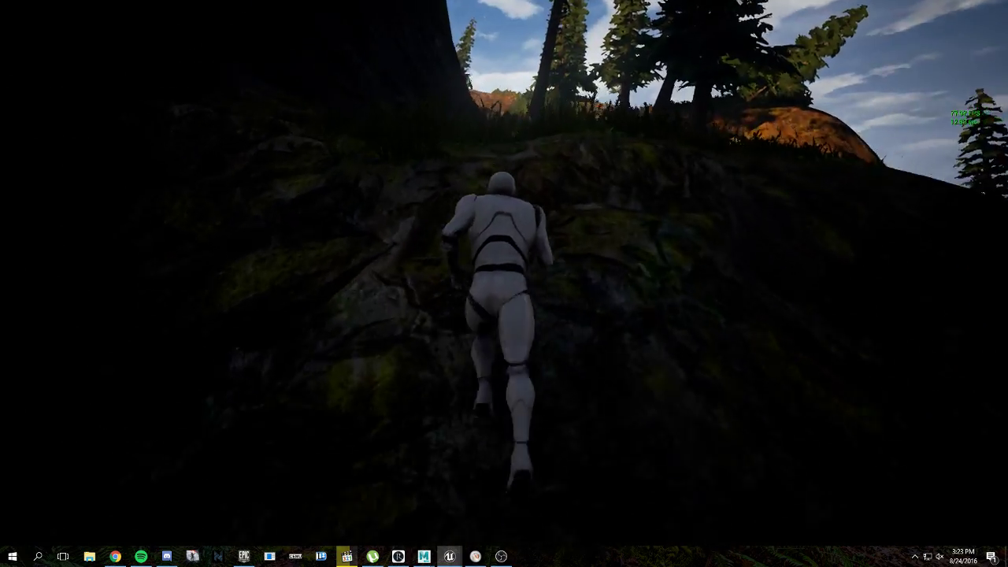
Look out over the valley and distant plain from the dark hilltop, run back towards the trees and end the play session.
key("w")
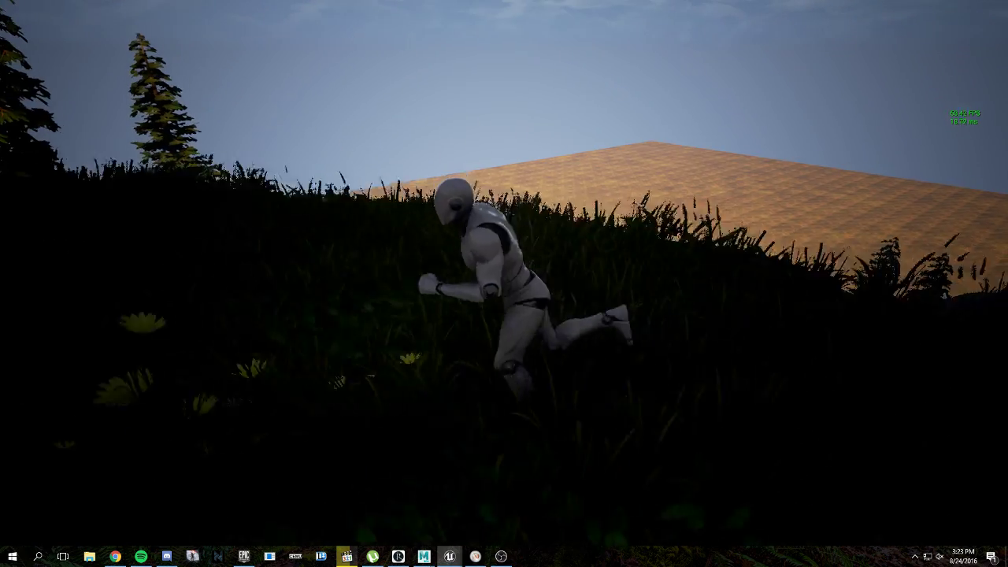
key("w")
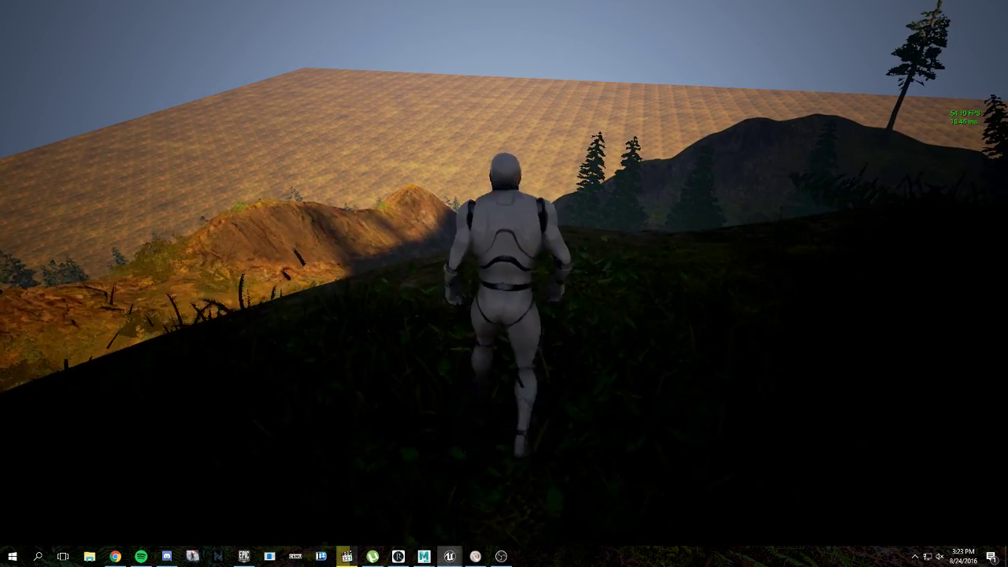
key("w")
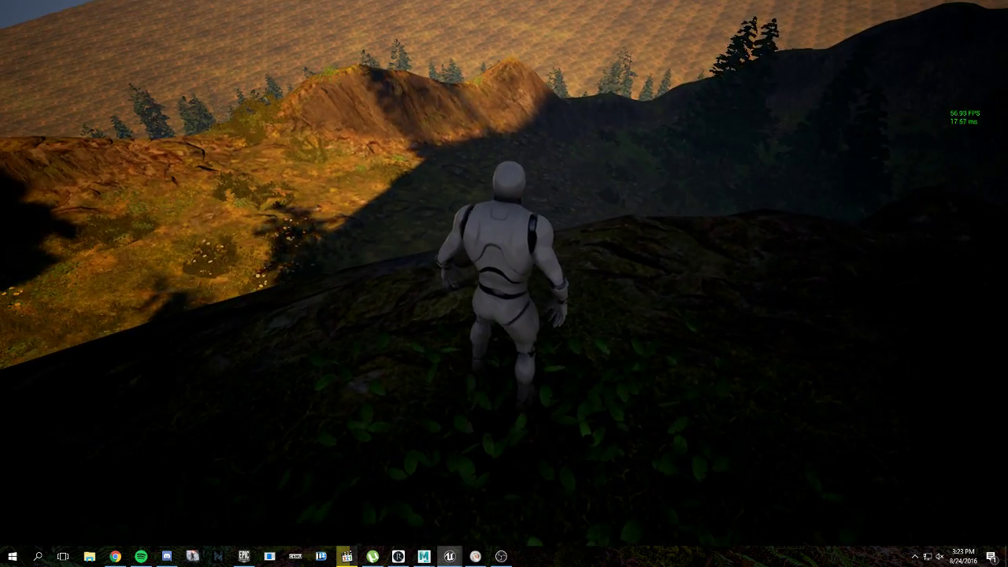
key("w")
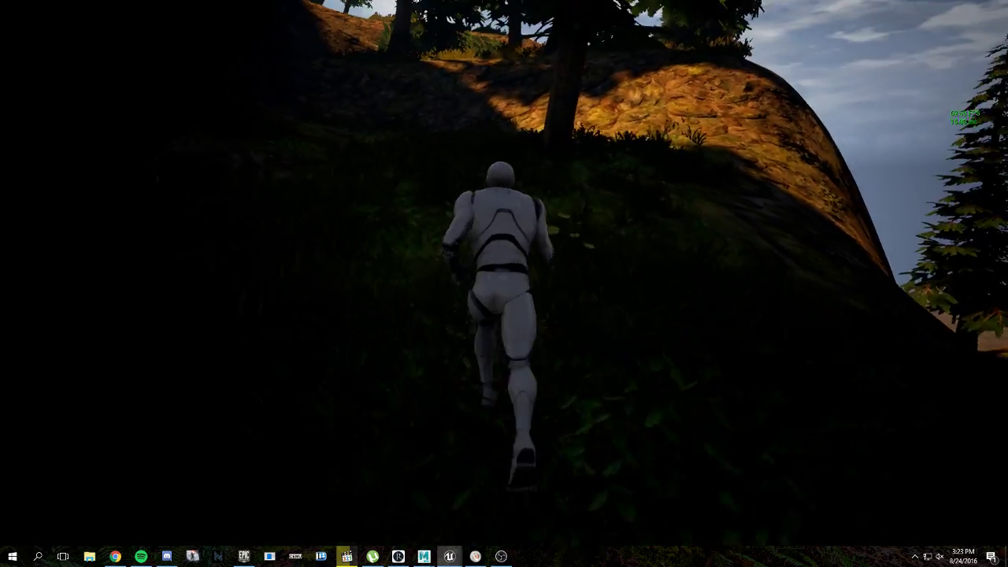
key("w")
key("Escape")
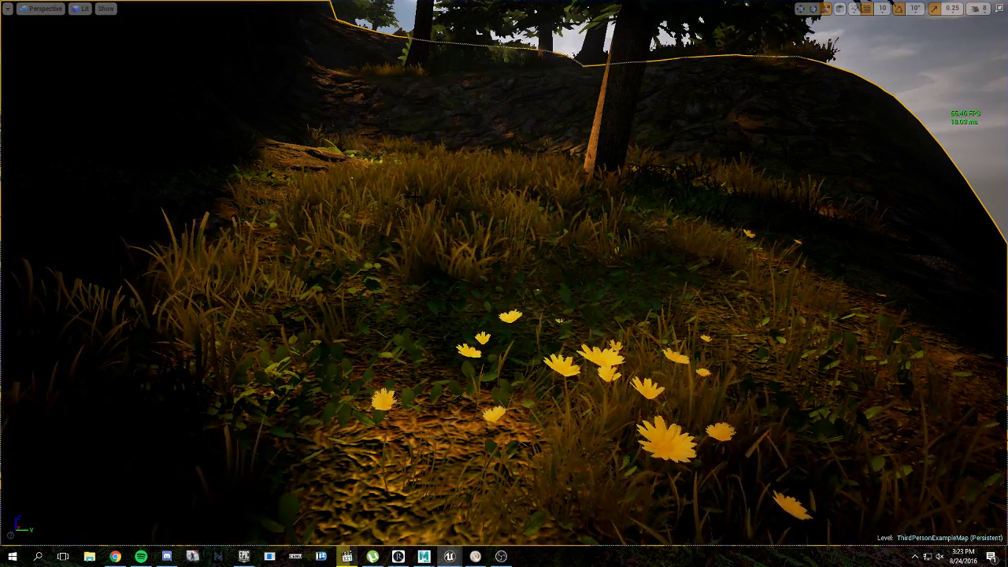
Leave the full-screen viewport and open the Grass folder inside LandscapeAutoMaterial > Meshes.
key("F11")
left_click(671, 483)
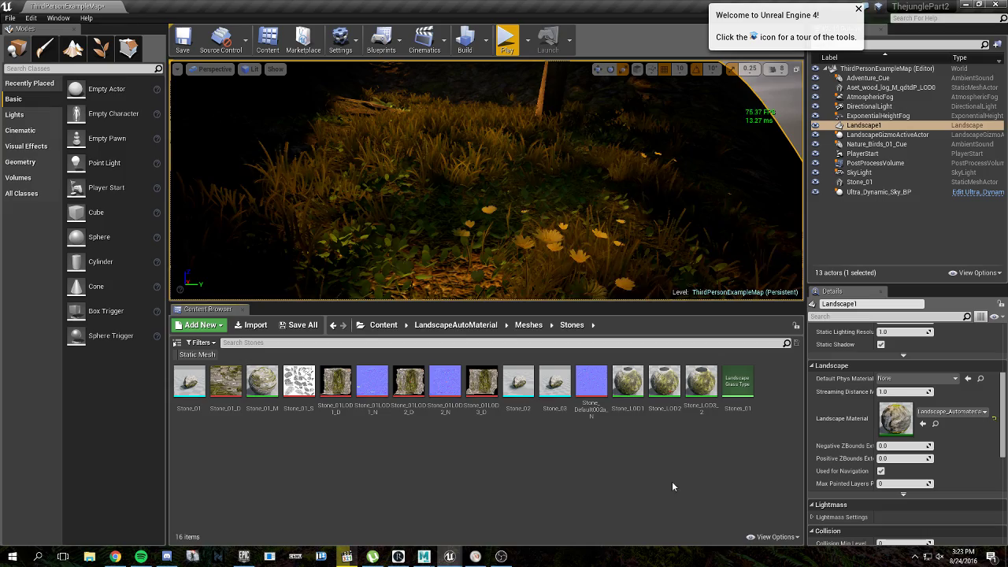
left_click(528, 326)
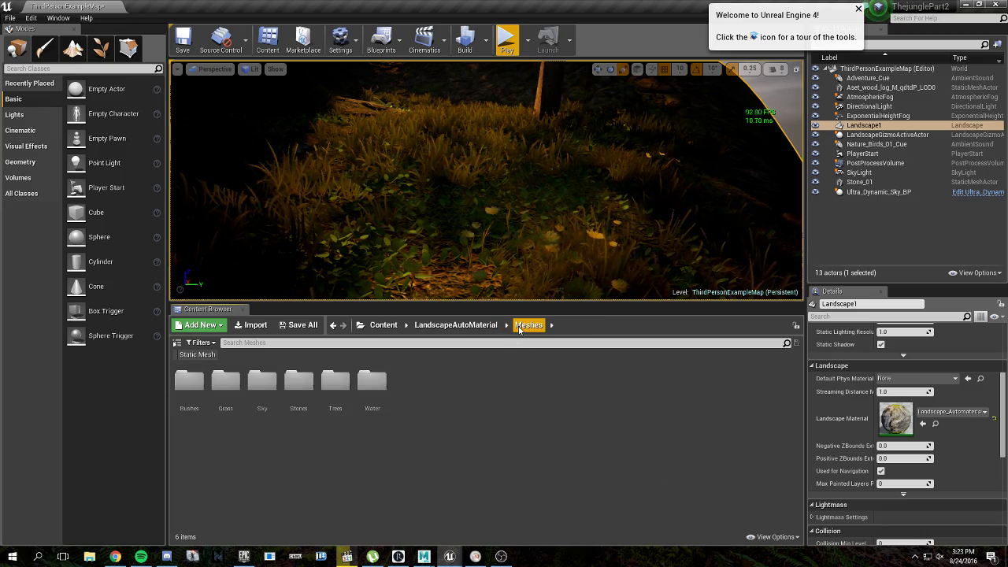
left_click(335, 382)
double_click(225, 381)
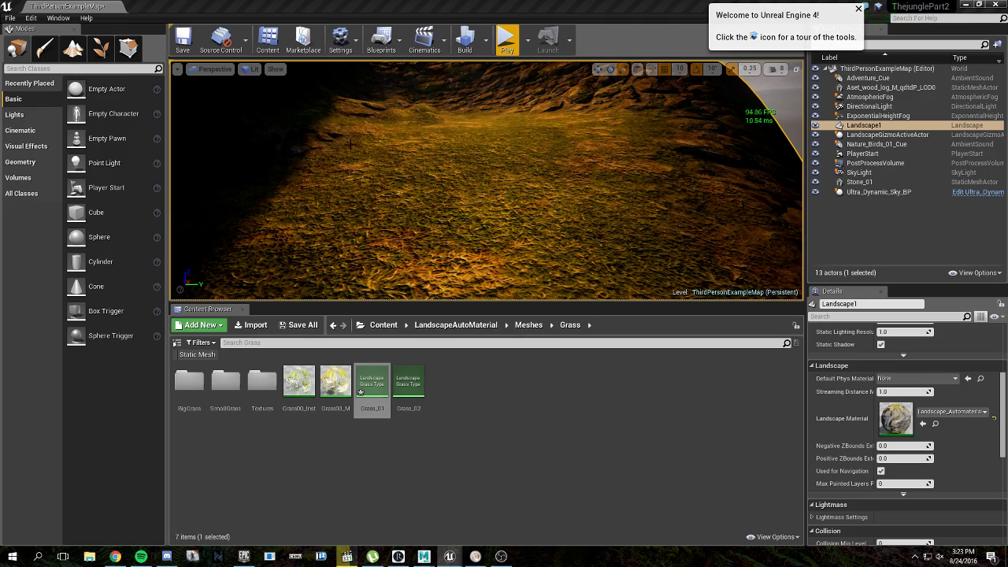
Examine the landscape's grass, the sunlit hills and the tree coverage of the distant plain in the viewport.
right_click(783, 156)
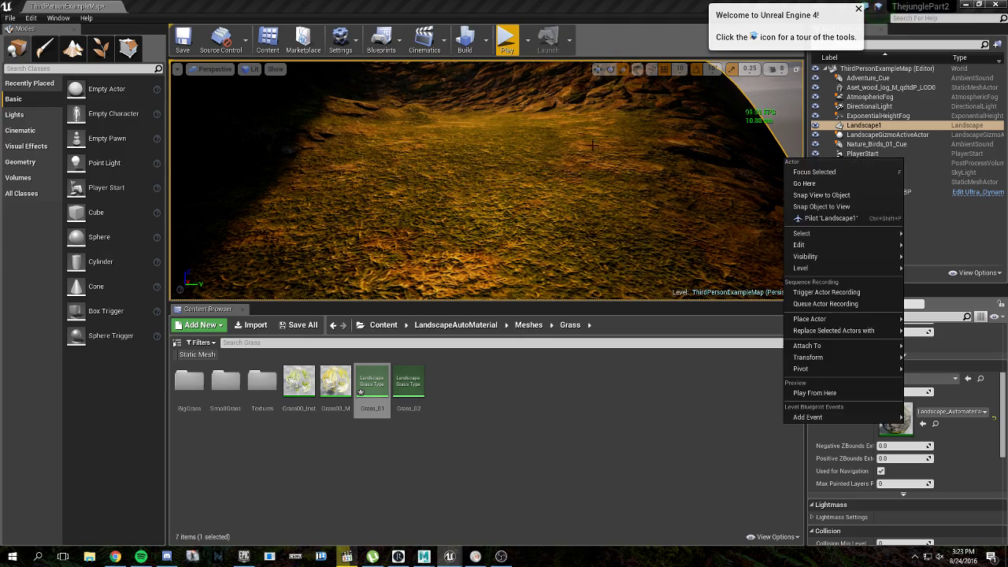
right_click_drag(783, 156, 802, 106)
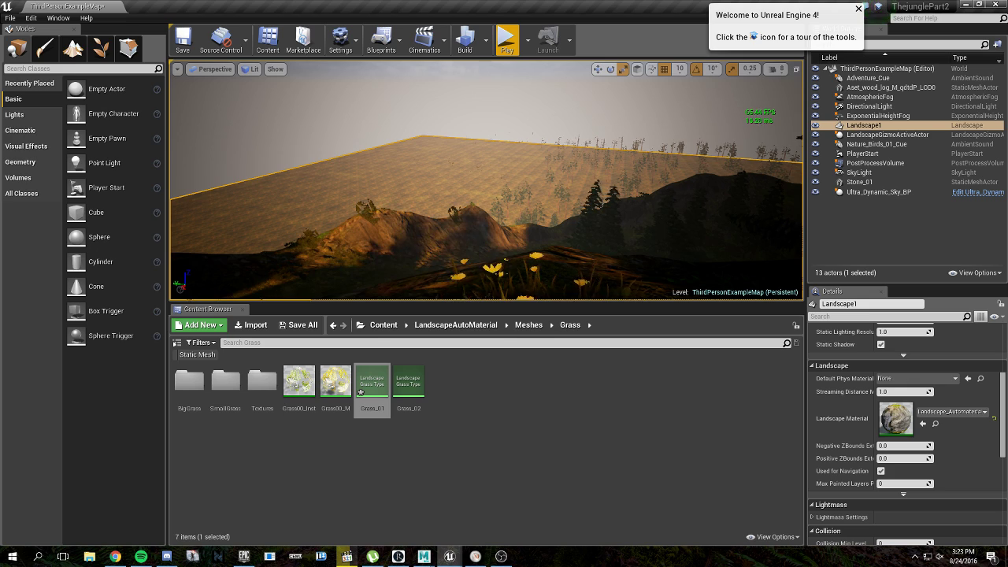
right_click_drag(783, 156, 717, 154)
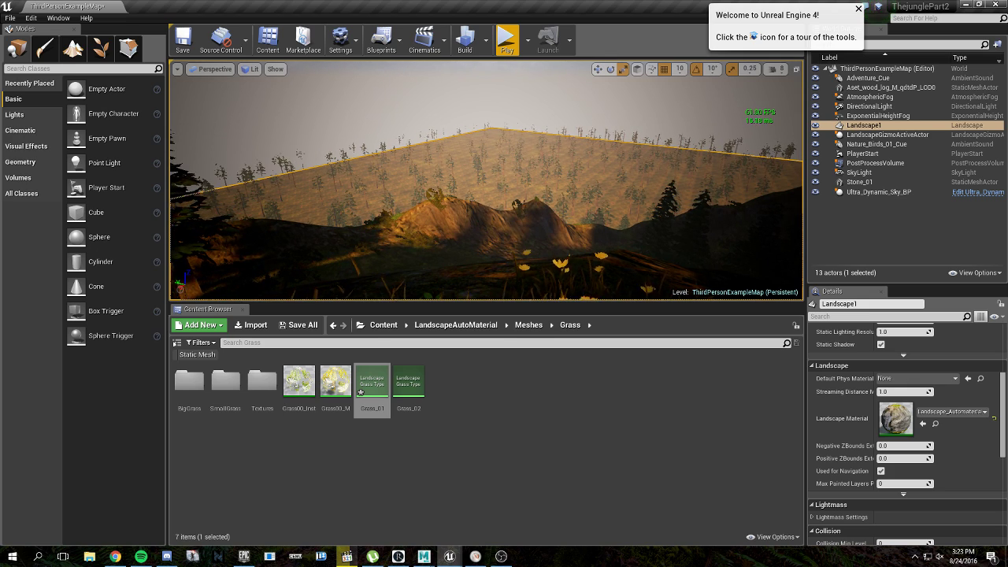
right_click_drag(783, 156, 695, 148)
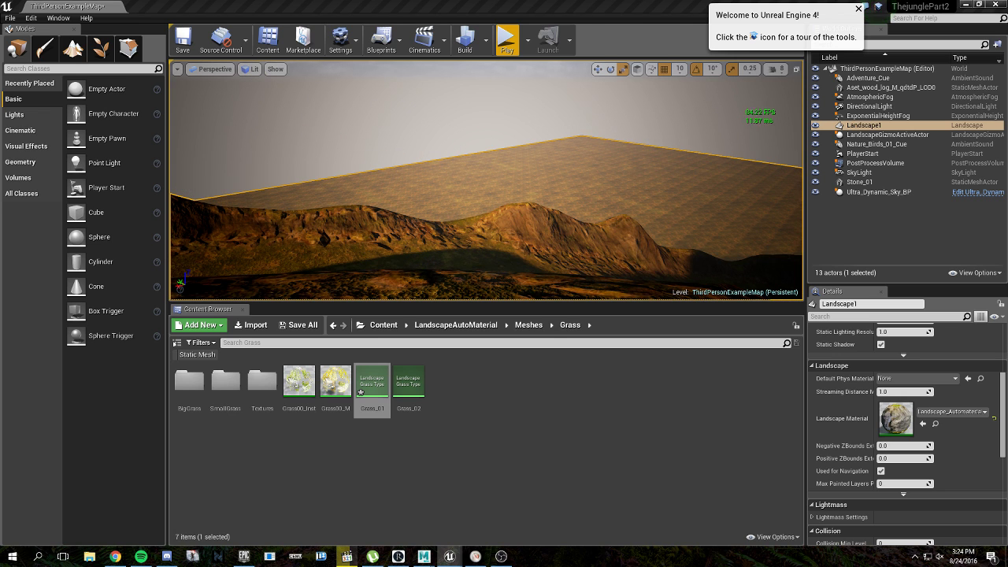
right_click_drag(459, 131, 520, 134)
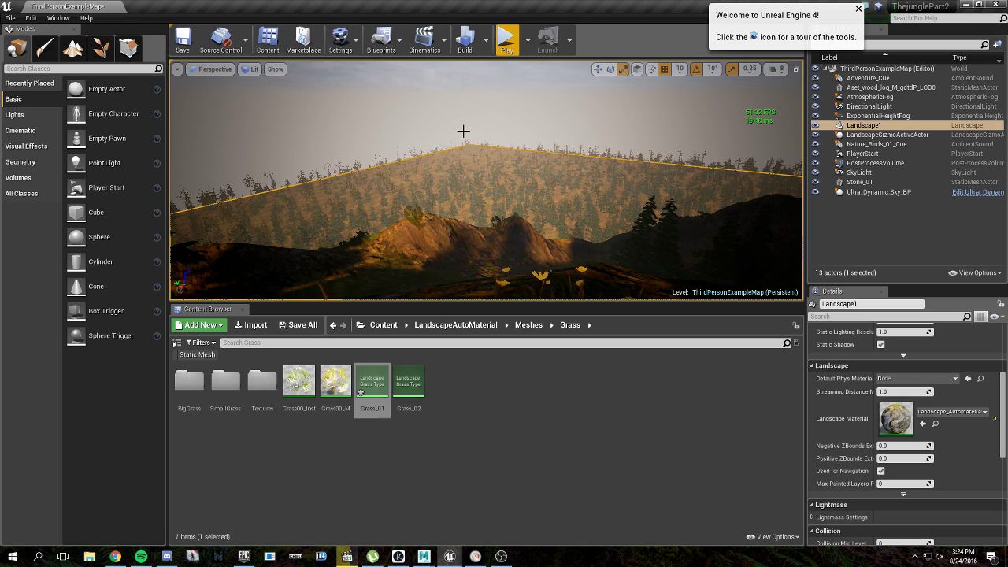
Start a full-screen play session from the sunlit patch of grass and leafy ground plants.
right_click_drag(463, 131, 449, 225)
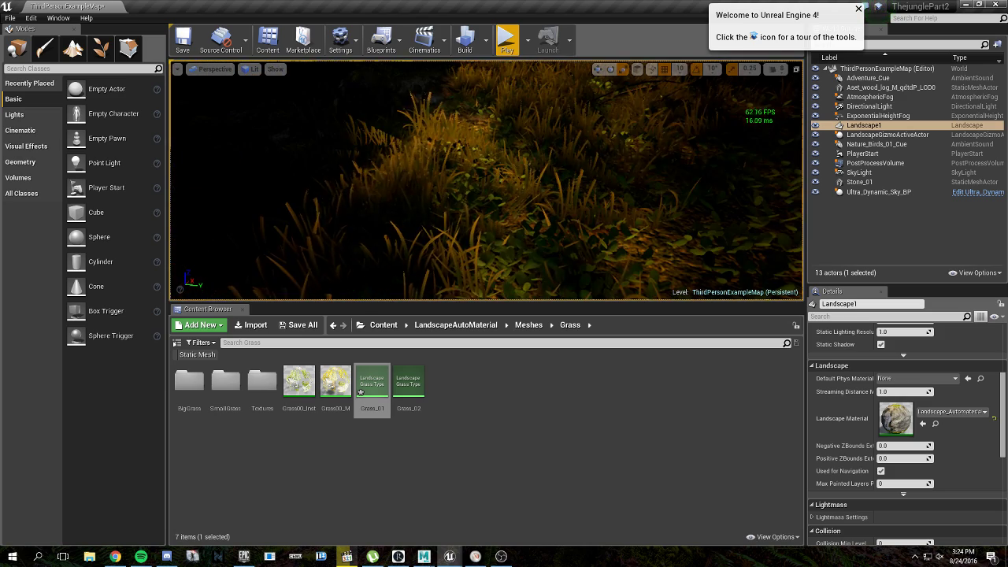
right_click(425, 241)
left_click(455, 477)
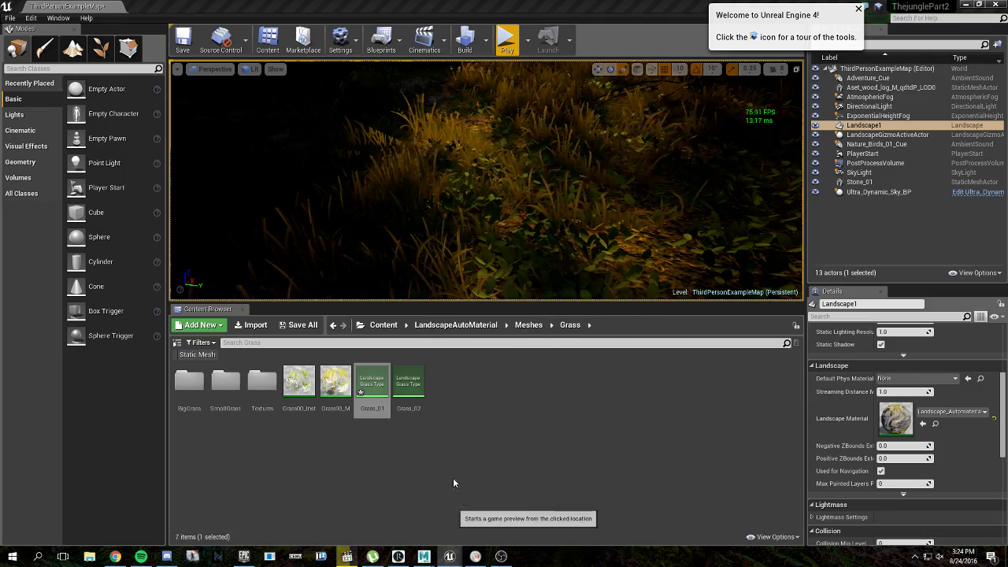
key("F11")
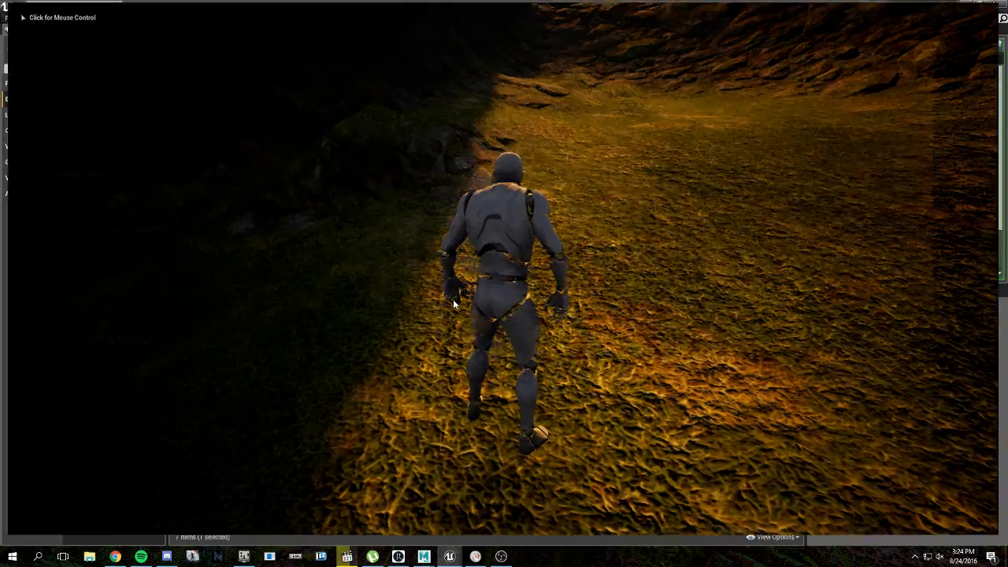
Run the character through the tall grass, along the rocky ridge and into the flowered clearing, and end the play session.
key("w")
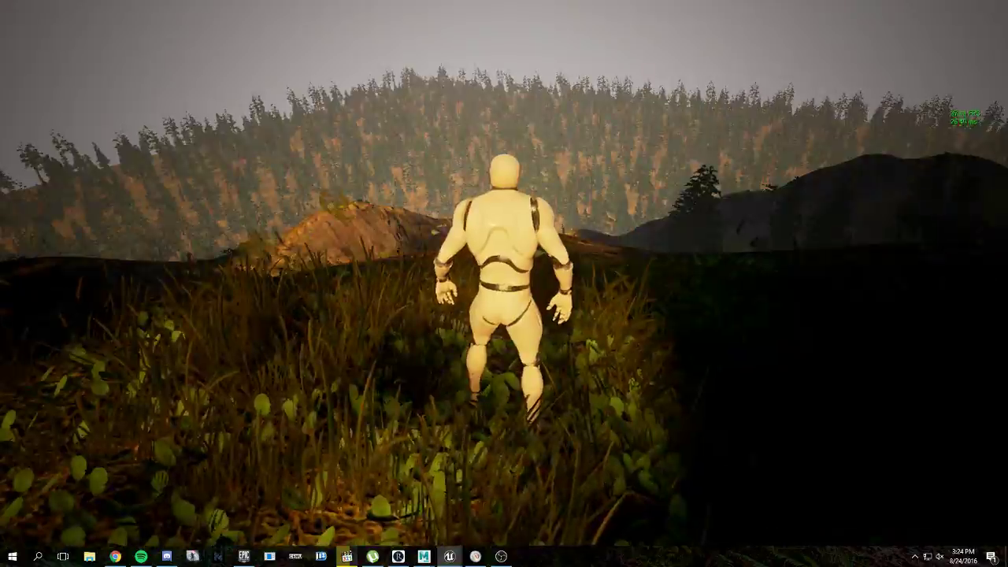
key("w")
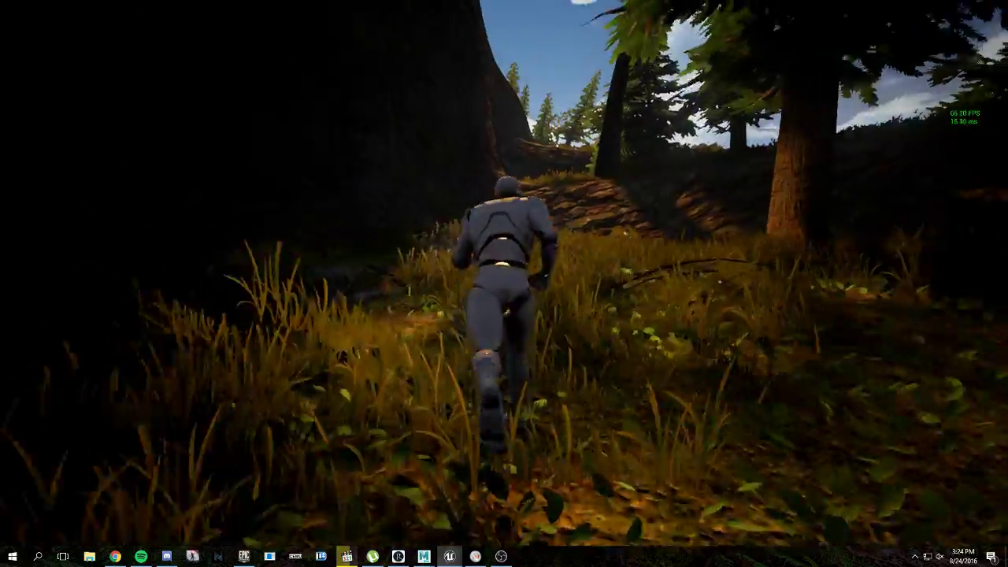
key("s")
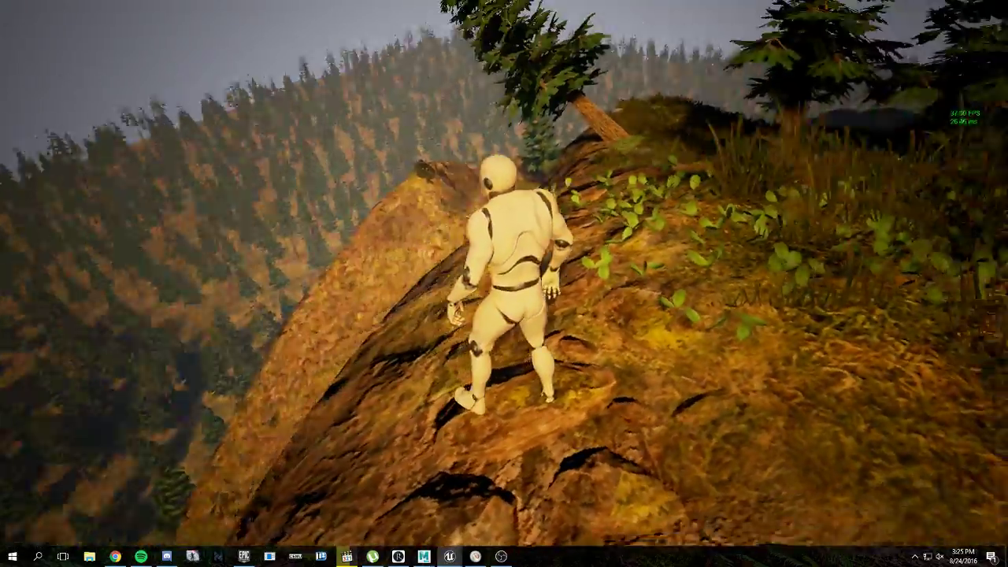
key("w")
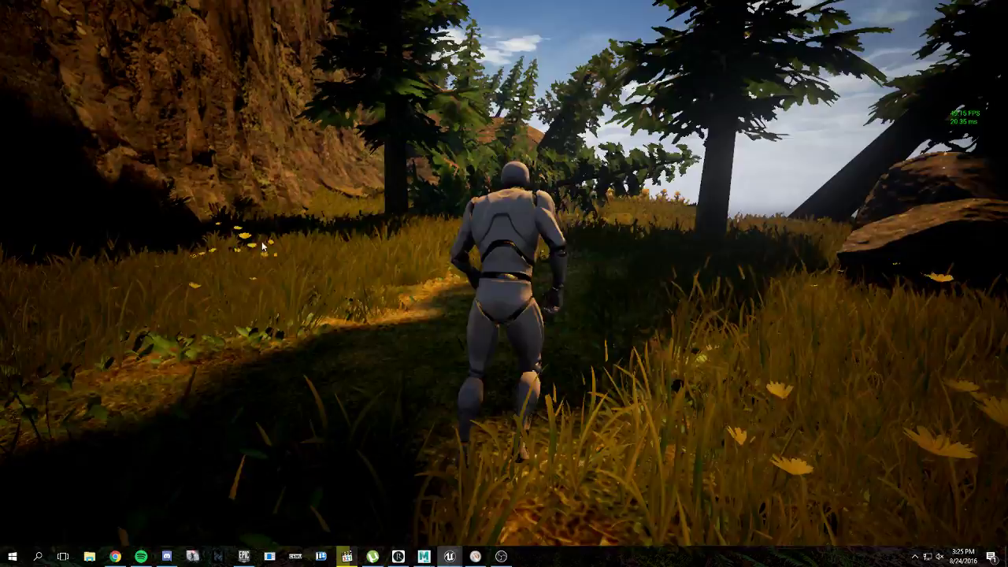
key("Escape")
Start a play session from the grassy ground among the conifers on the forested hill.
key("w")
right_click_drag(263, 247, 296, 317)
key("s")
key("w")
mouse_move(452, 229)
right_mouse_down()
mouse_move(452, 207)
mouse_move(452, 229)
right_mouse_up()
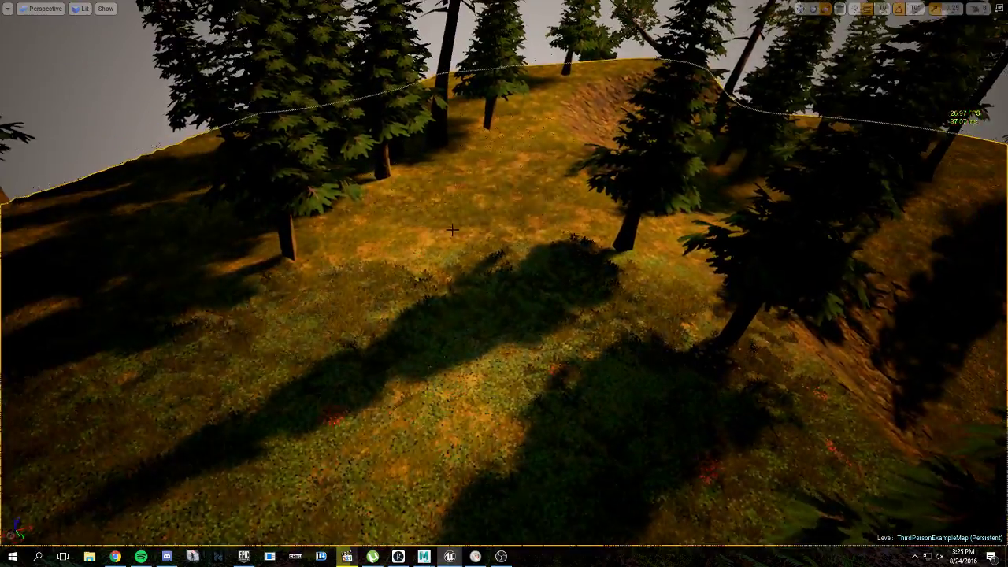
scroll(452, 229, "up", 4)
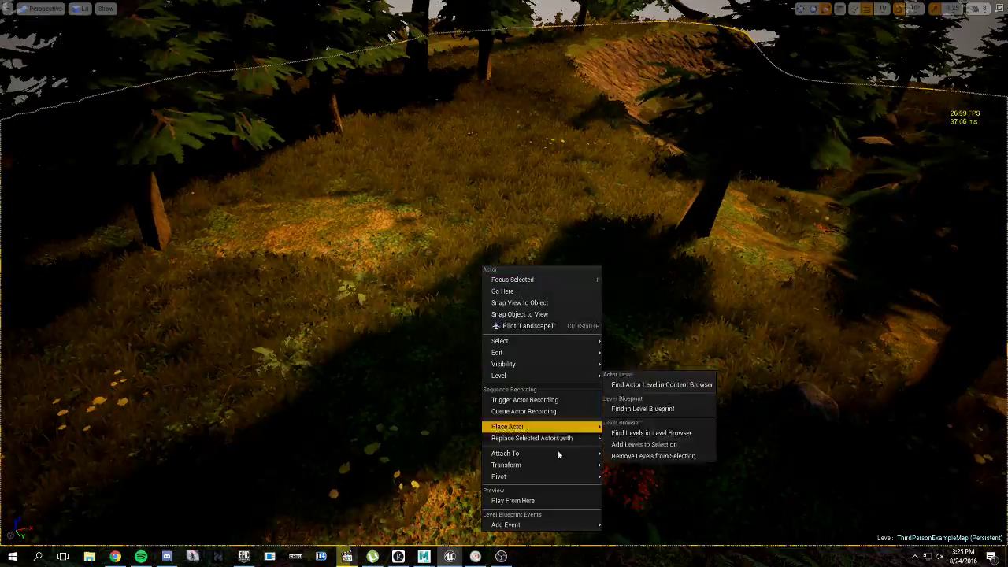
left_click(533, 499)
Run the character over the grassy hilltop, down the steep slope and into the conifer forest, and end the play session.
key("w")
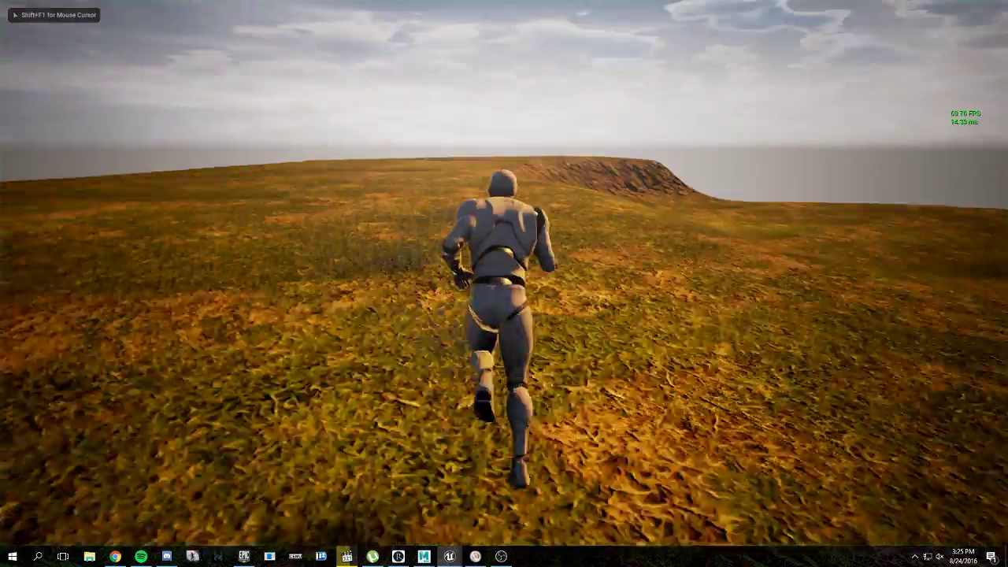
key("a")
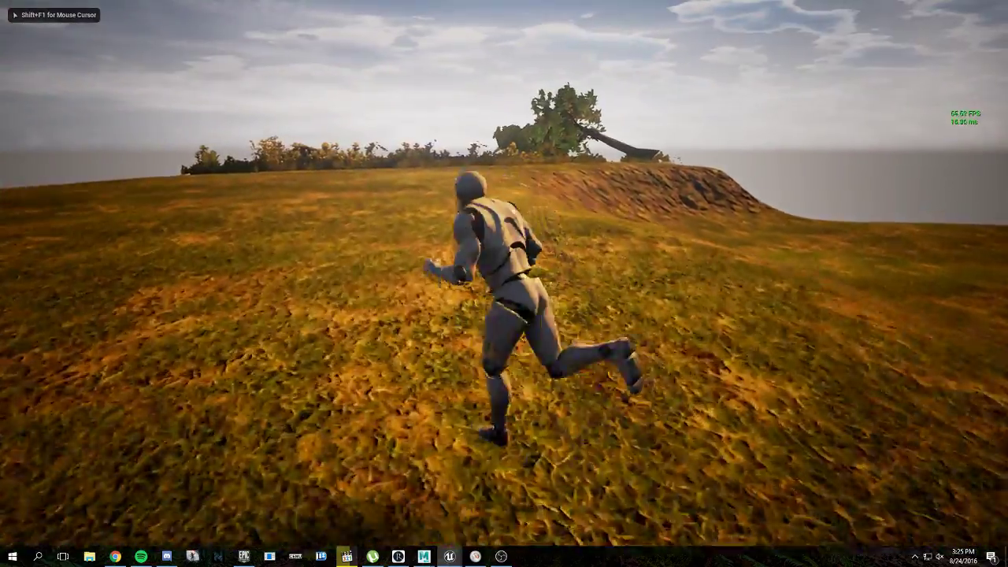
key("w")
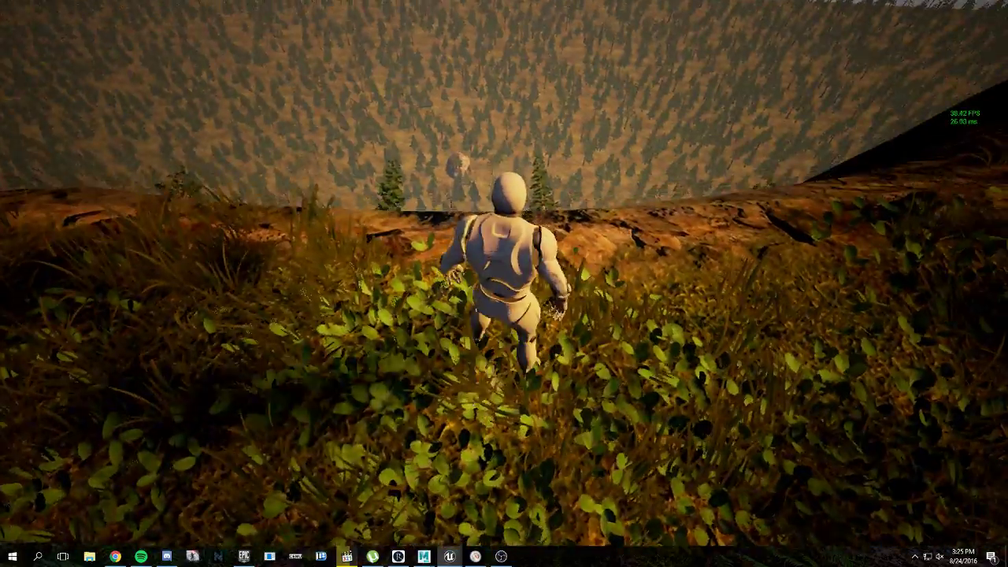
key("a")
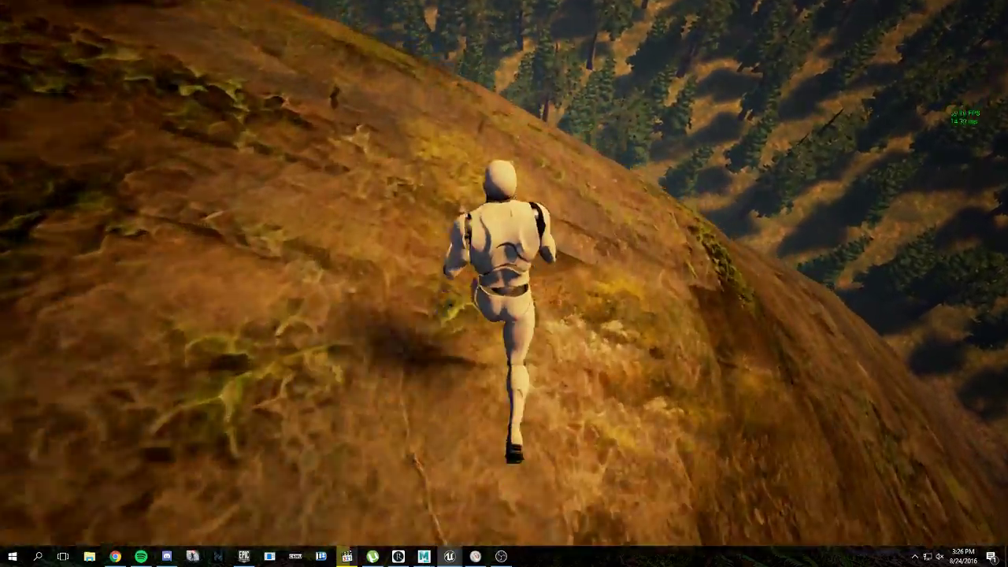
key("a")
key("space")
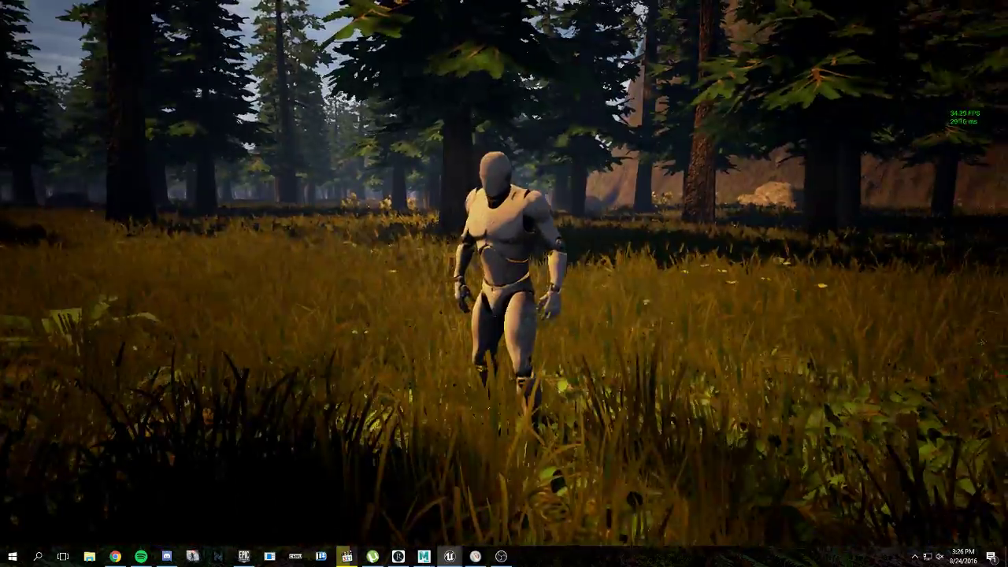
key("Escape")
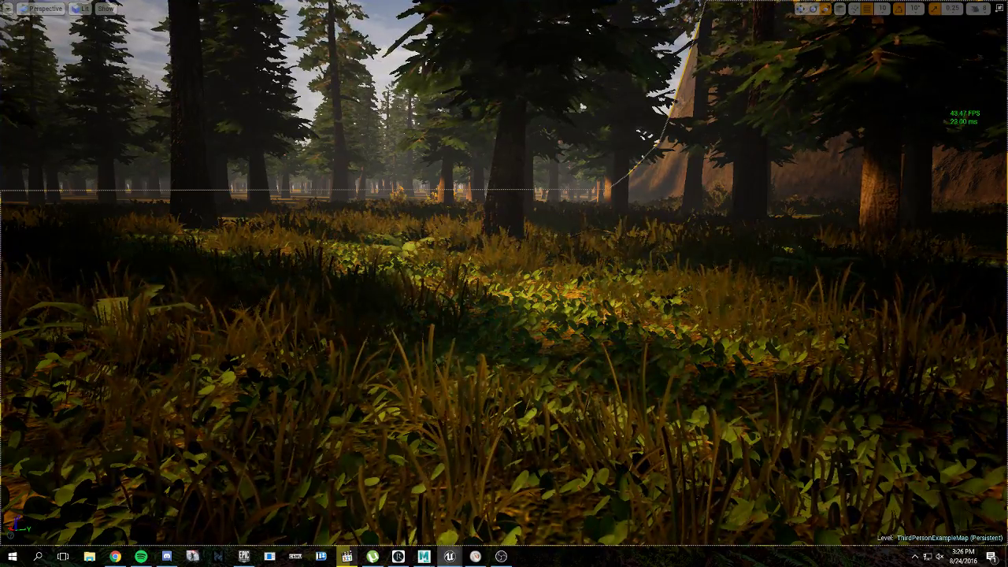
Leave the full-screen viewport and save the modified Grass_01 landscape grass type and the ThirdPersonExampleMap level.
key("F11")
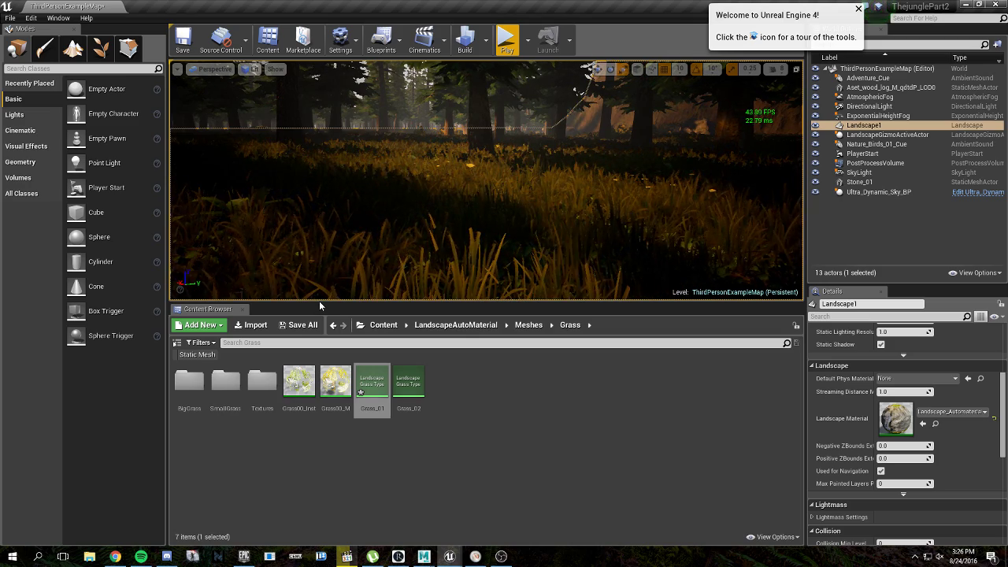
left_click(307, 324)
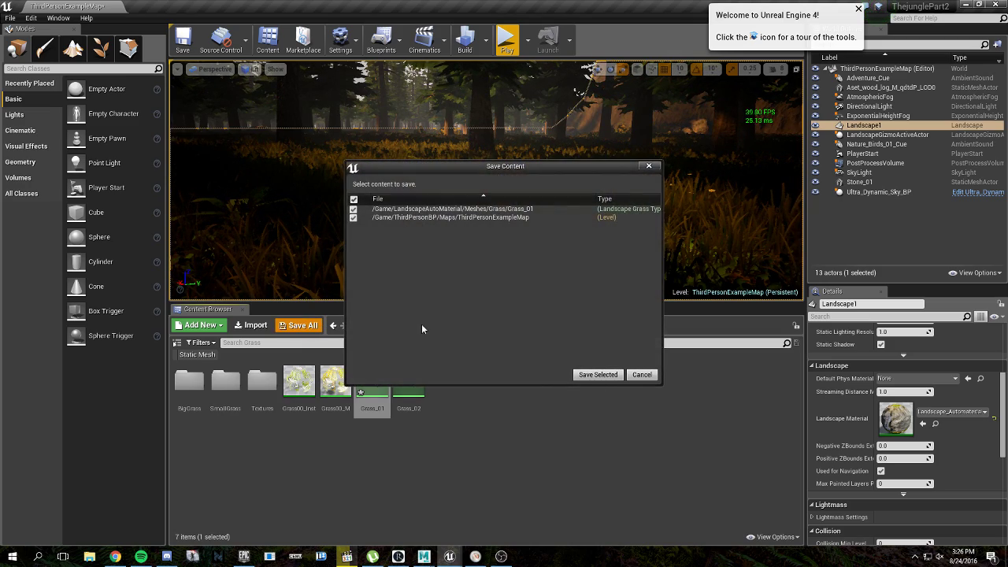
left_click(596, 375)
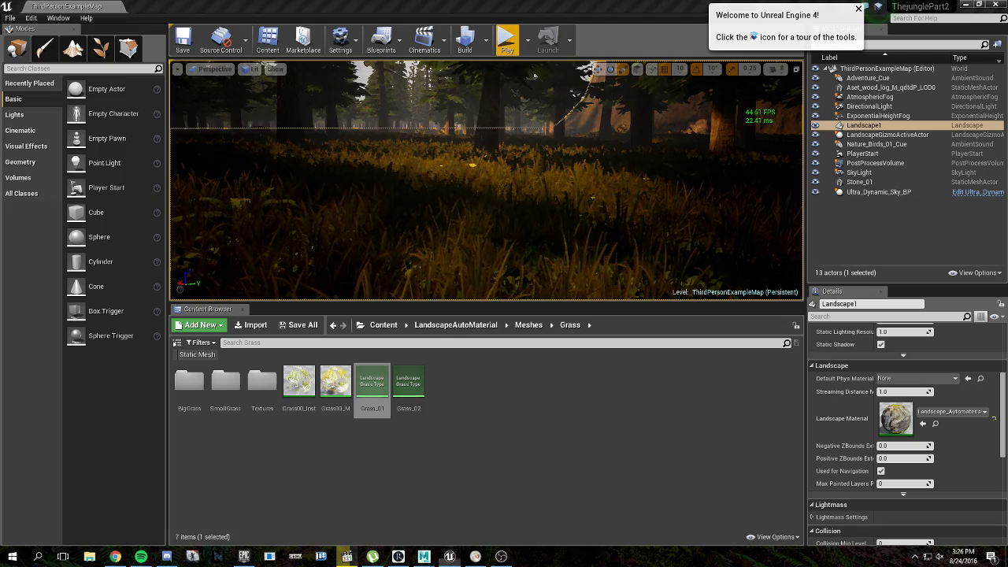